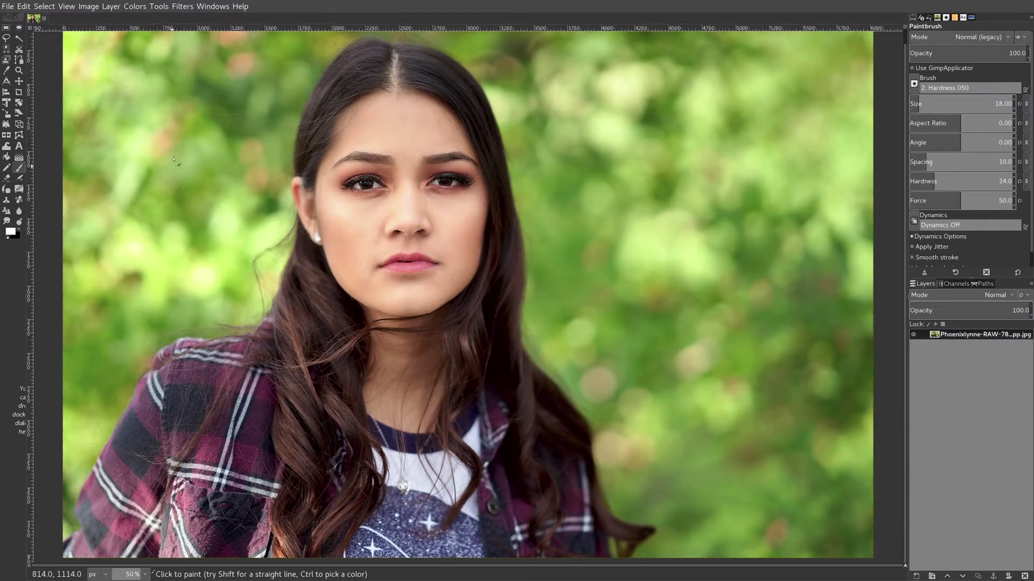
- Open the Keyboard Shortcuts editor from the Edit menu
click(183, 7)
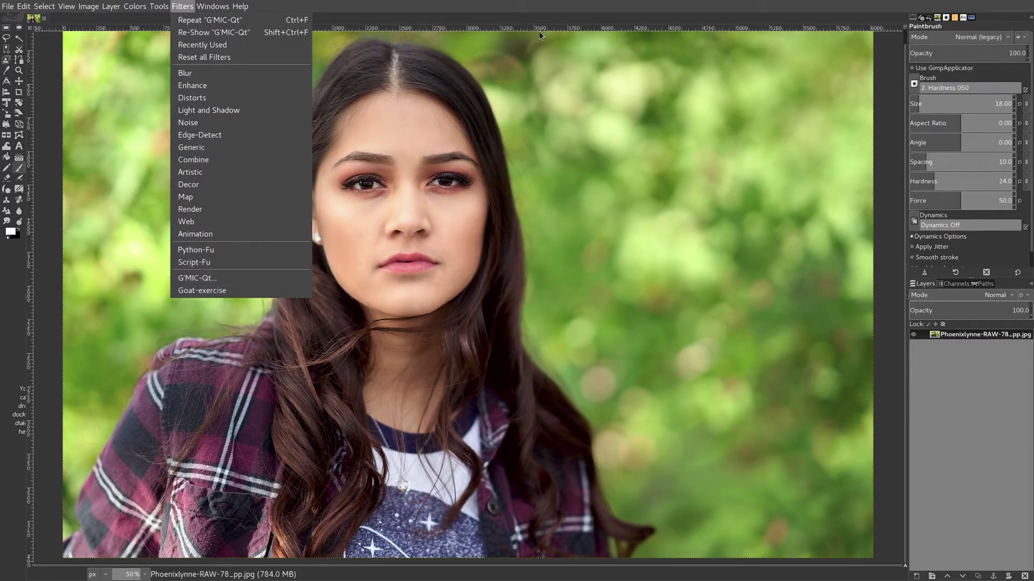
click(484, 8)
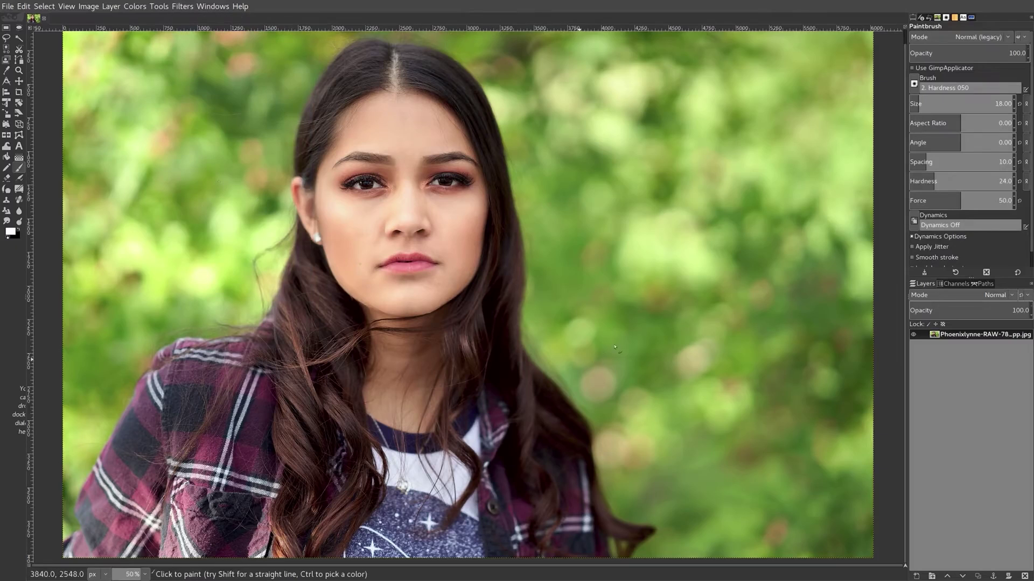
click(23, 6)
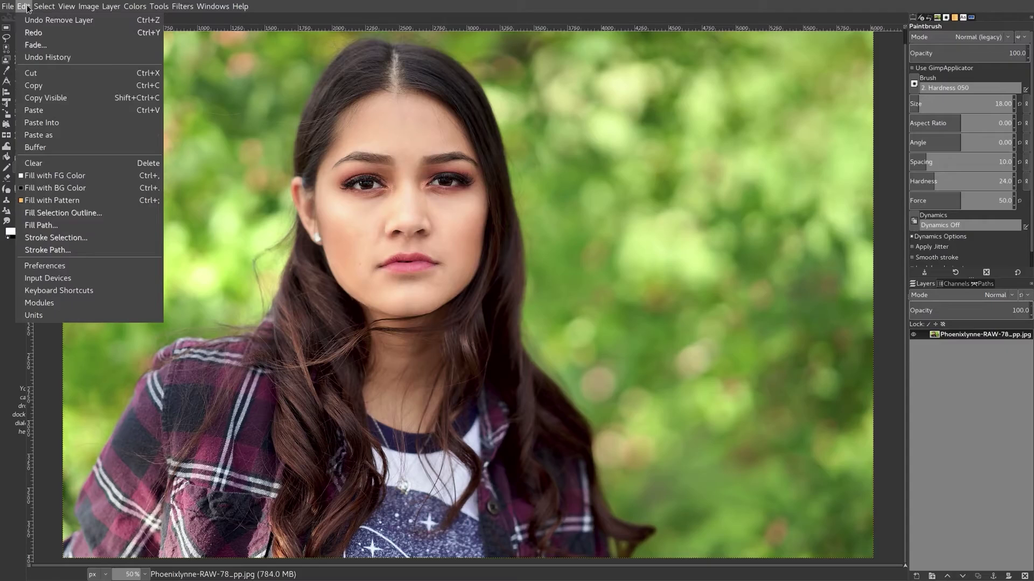
click(81, 292)
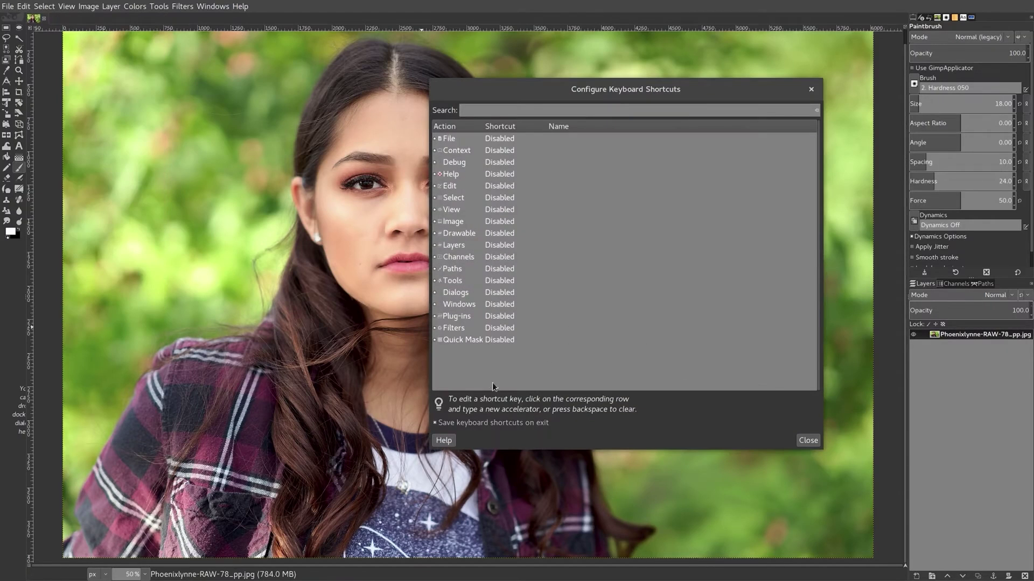
click(23, 6)
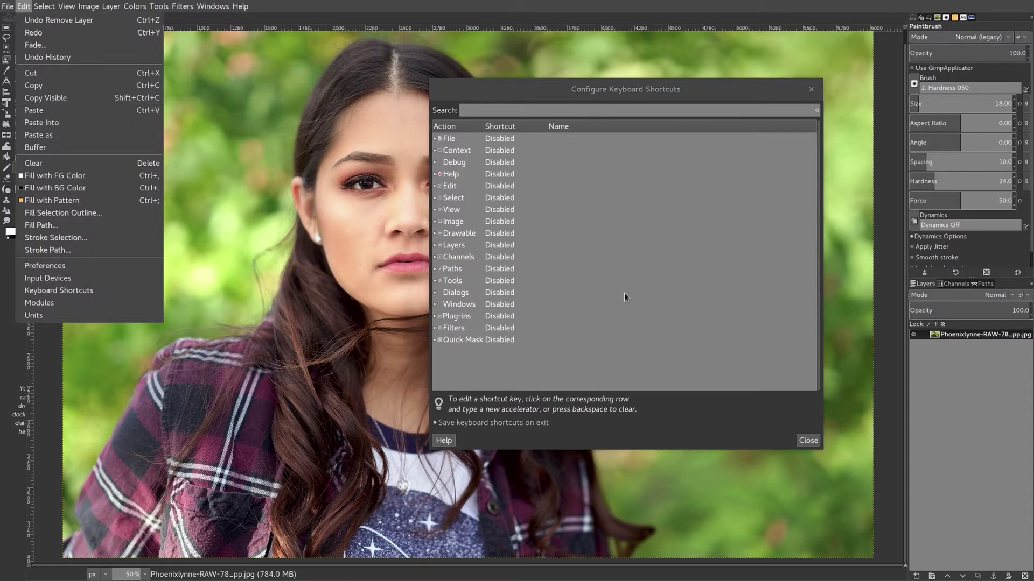
click(617, 337)
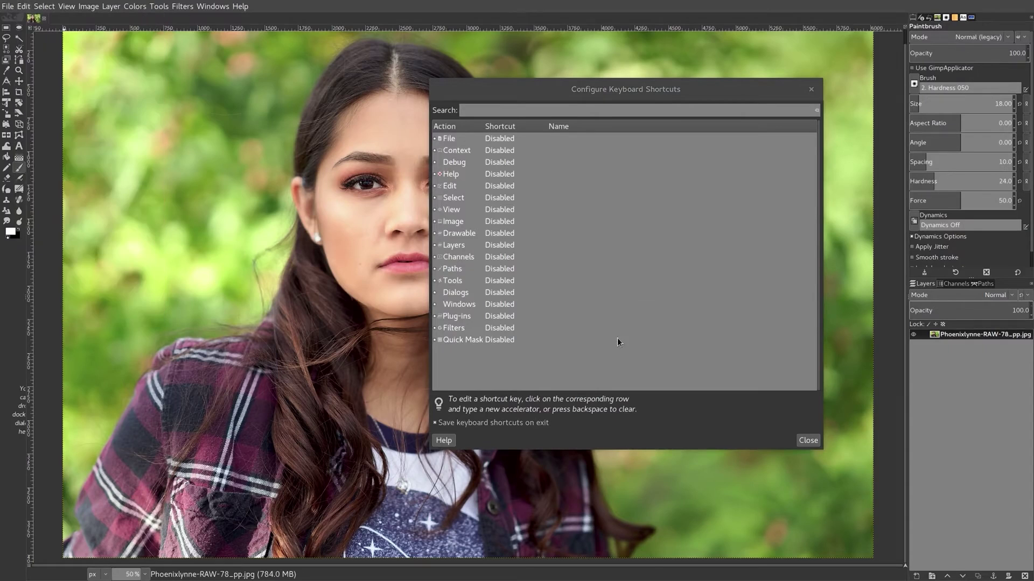
- Assign / as the shortcut for Layers > Disable Layer Mask and close the editor
click(435, 245)
scroll(535, 296, down, 2)
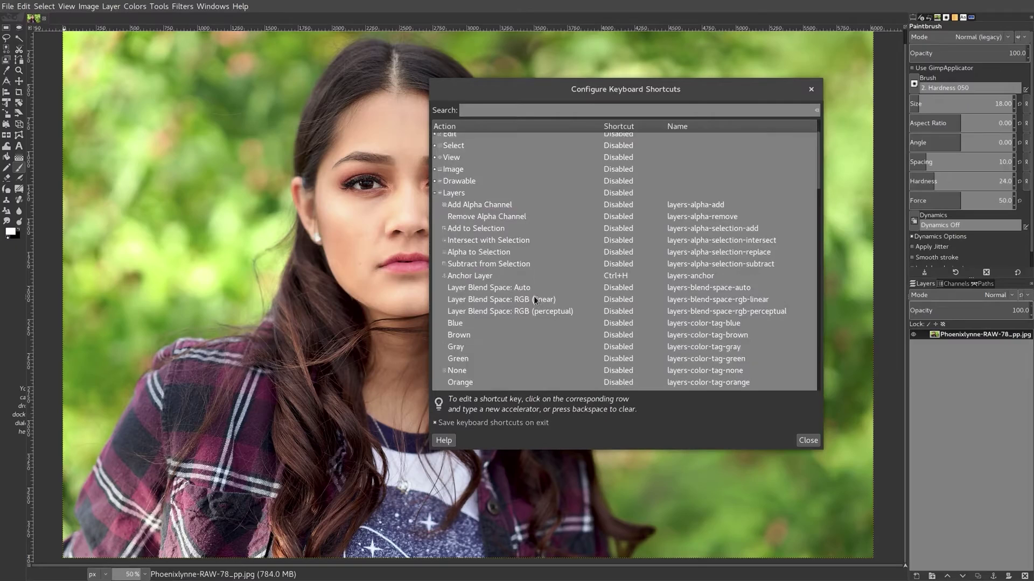
scroll(537, 284, down, 10)
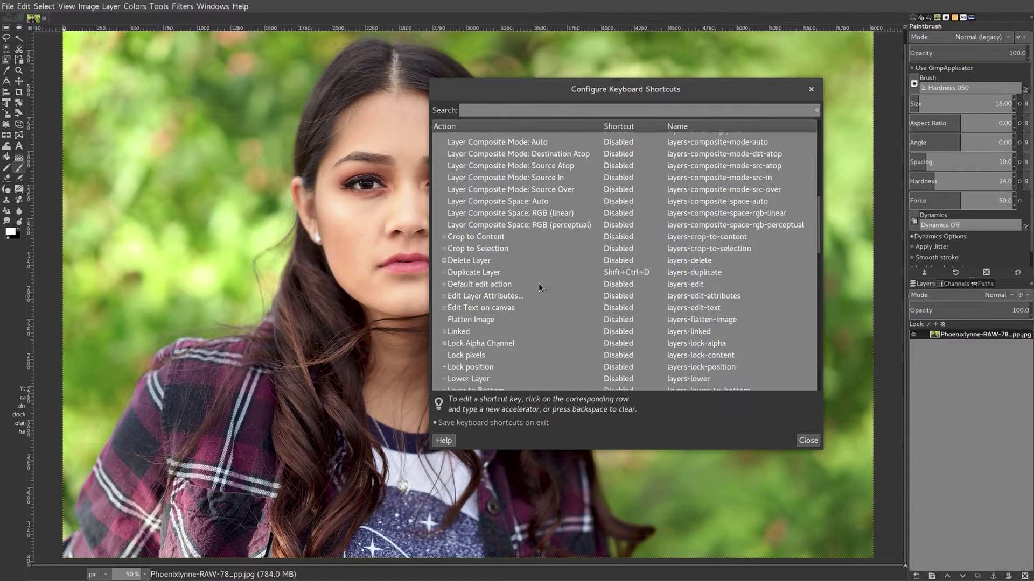
scroll(539, 284, down, 5)
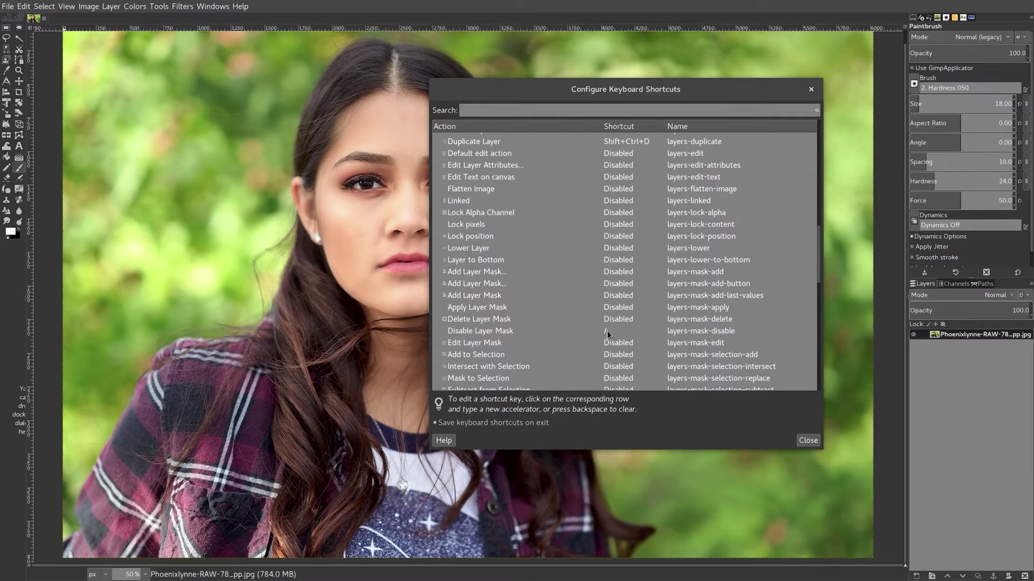
click(607, 331)
key(slash)
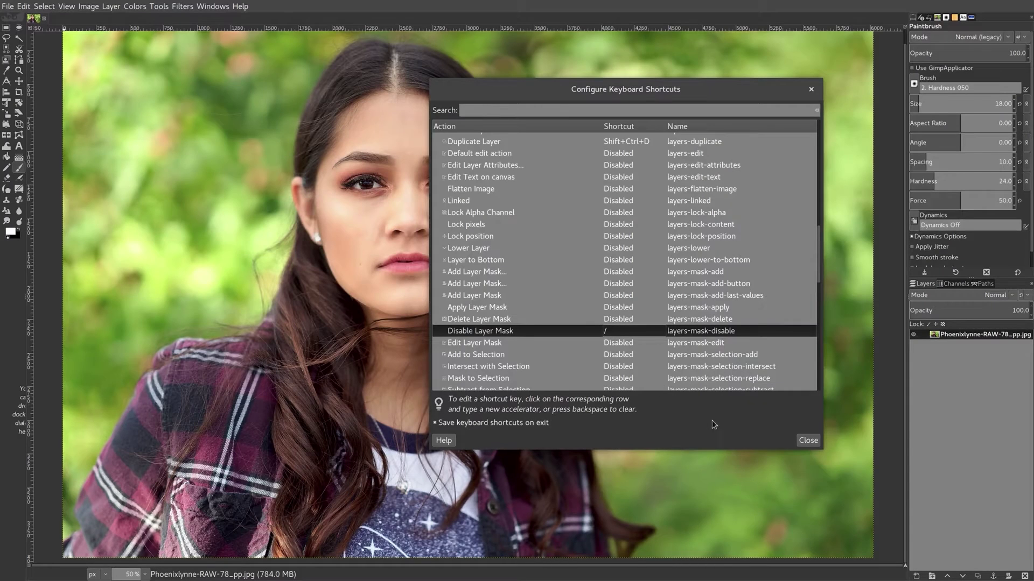
click(807, 440)
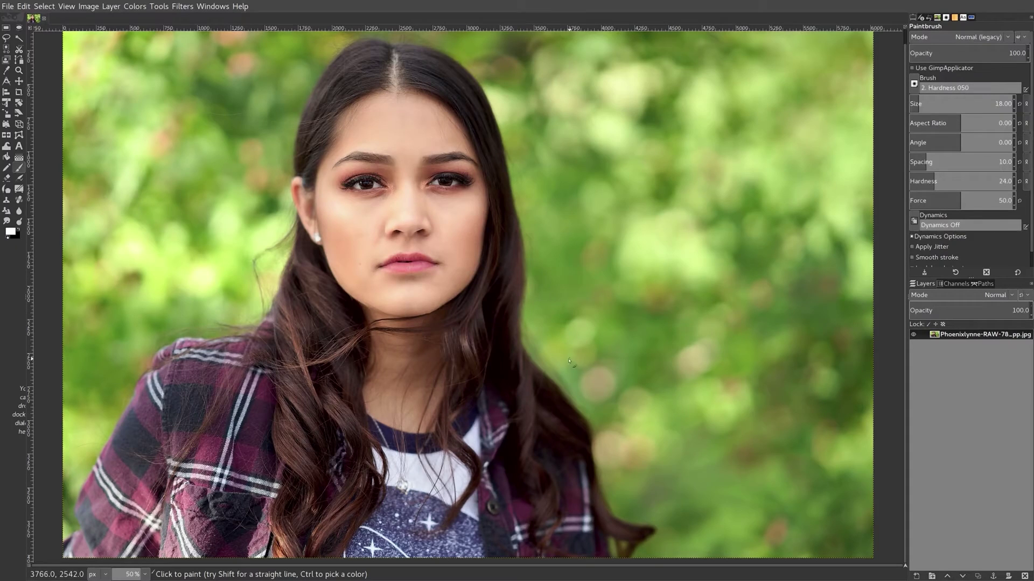
- Zoom to 200% and pan to the stray hairs below the ear
key(ctrl)
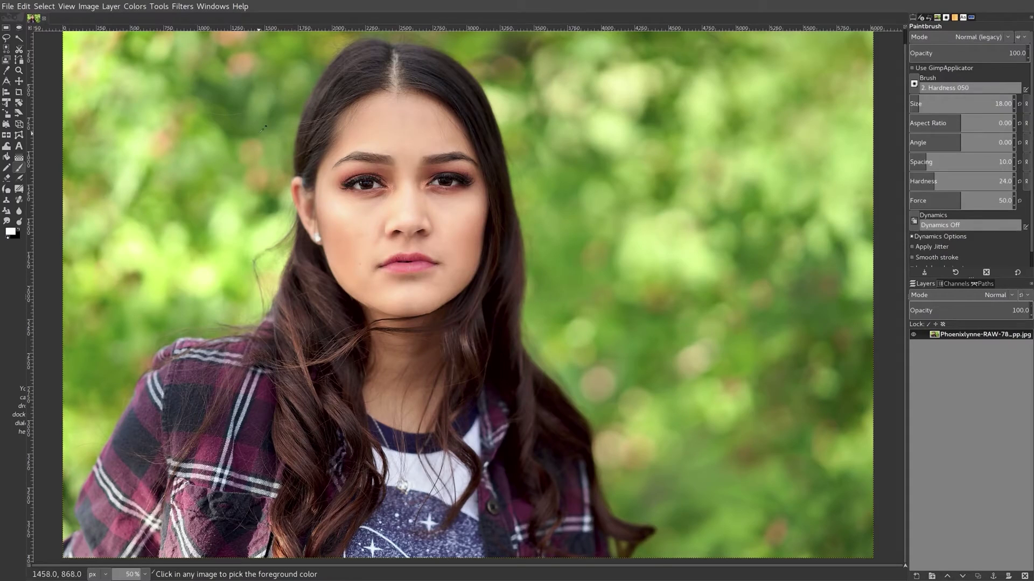
scroll(264, 127, up, 2)
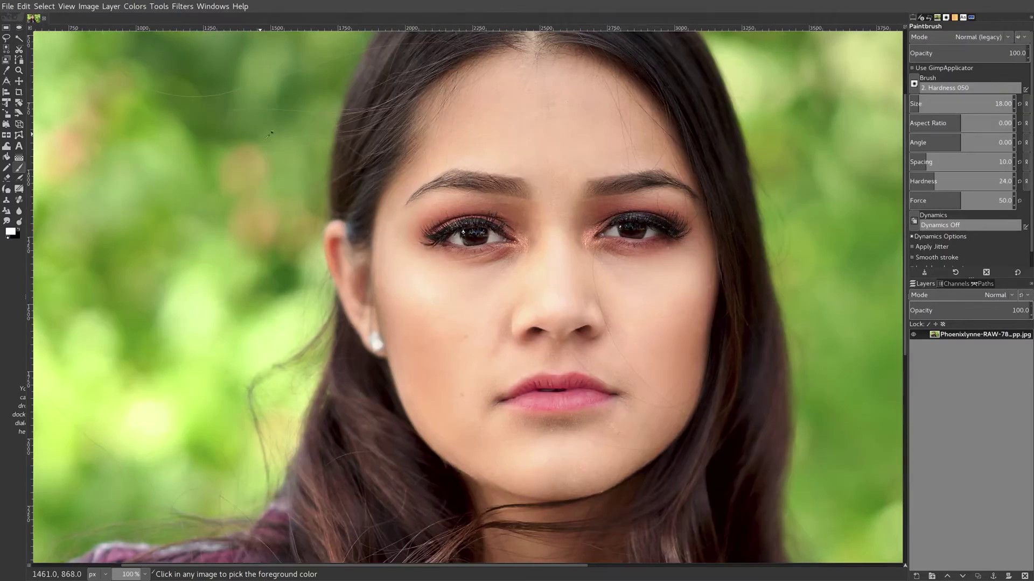
scroll(272, 145, up, 1)
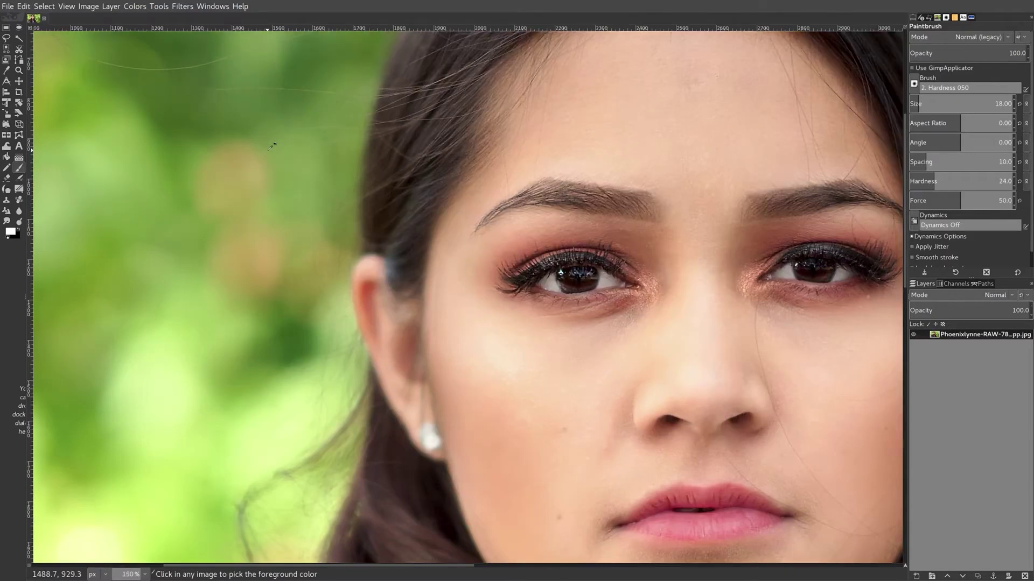
scroll(272, 145, up, 1)
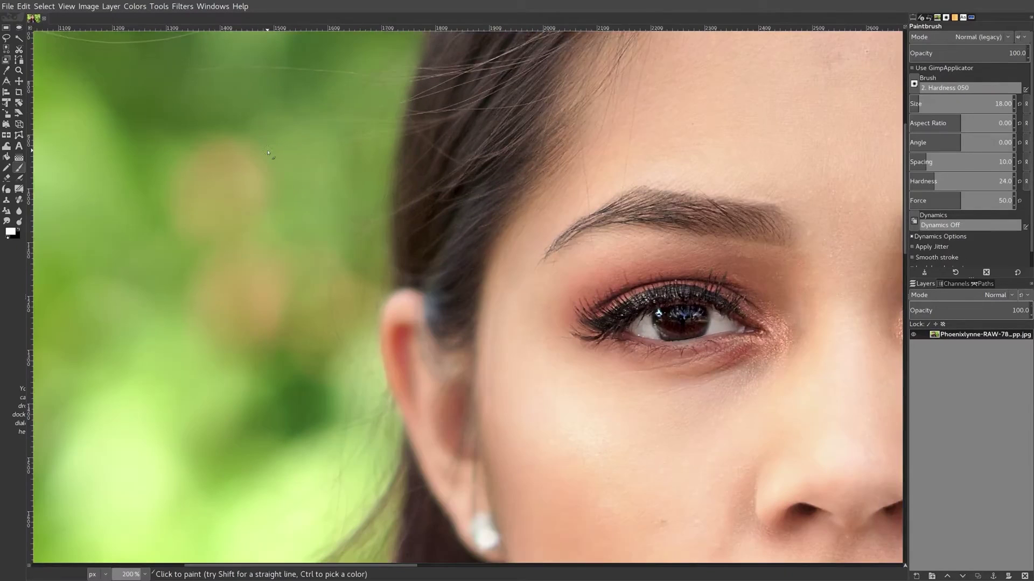
drag(272, 143, 571, 155)
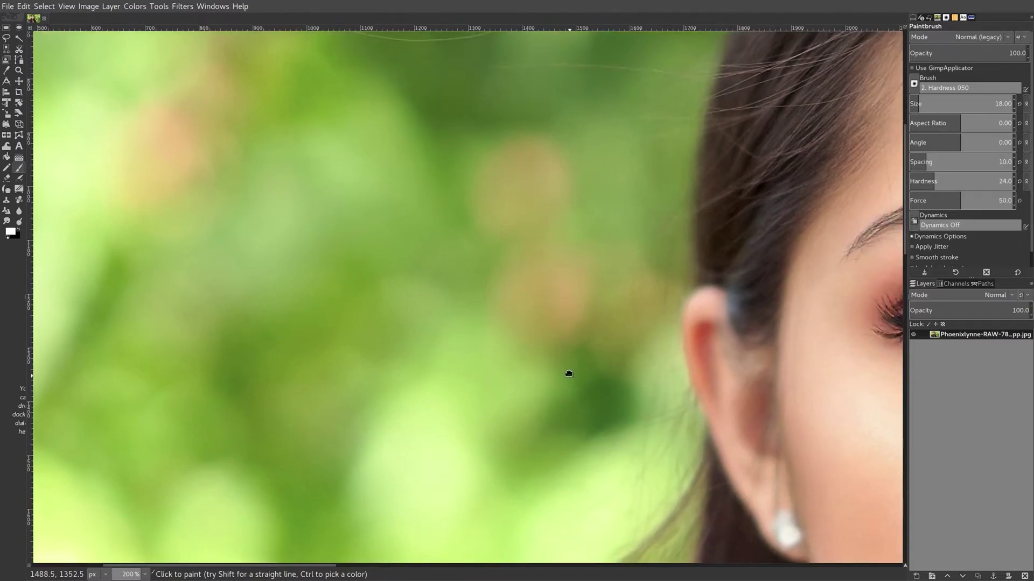
drag(568, 372, 568, 175)
mouse_move(575, 342)
mouse_down()
mouse_move(628, 154)
mouse_move(508, 298)
mouse_up()
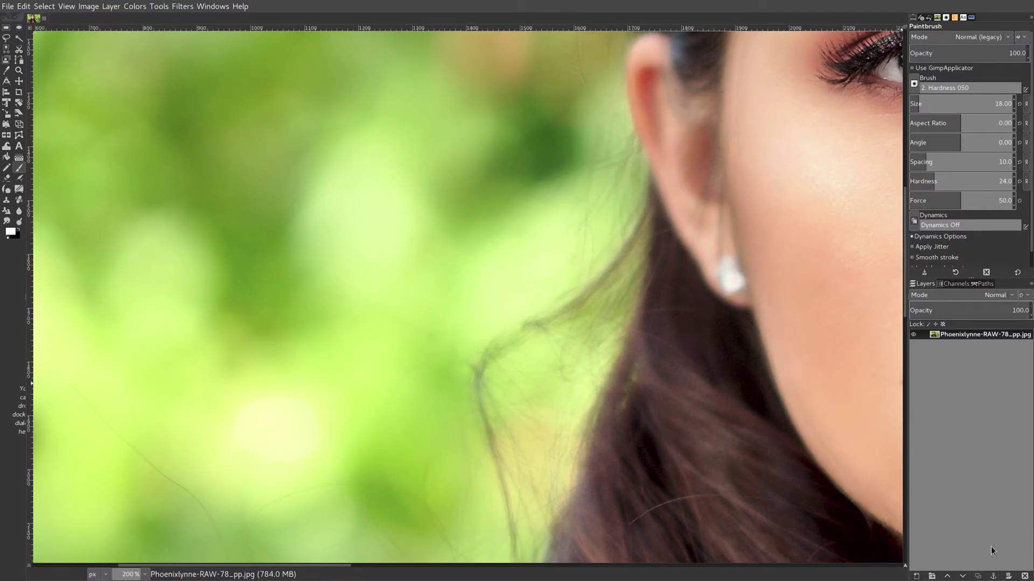
- Duplicate the photo layer and rename the copy 'hair'
click(978, 577)
double_click(980, 335)
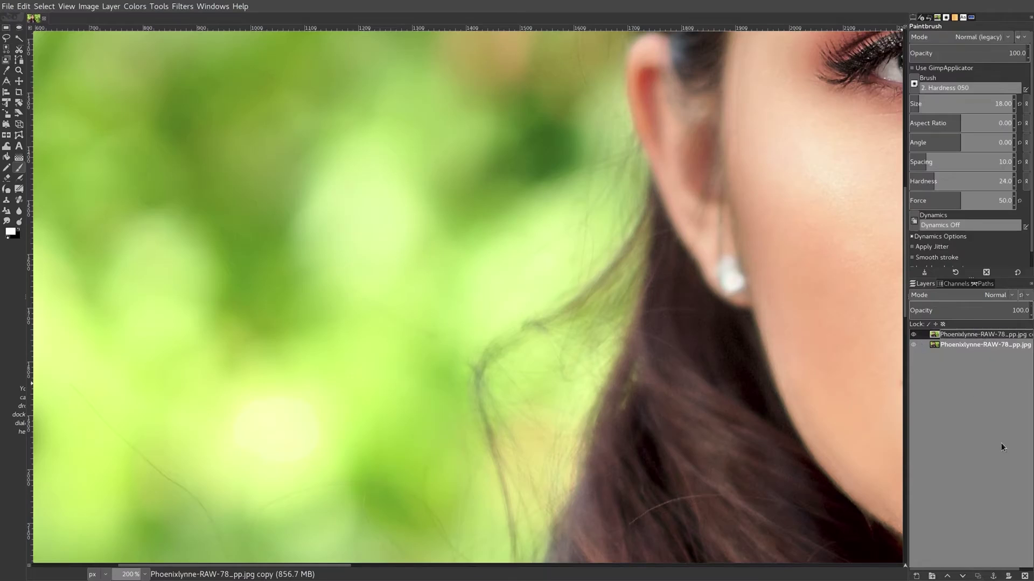
text(hair)
key(Return)
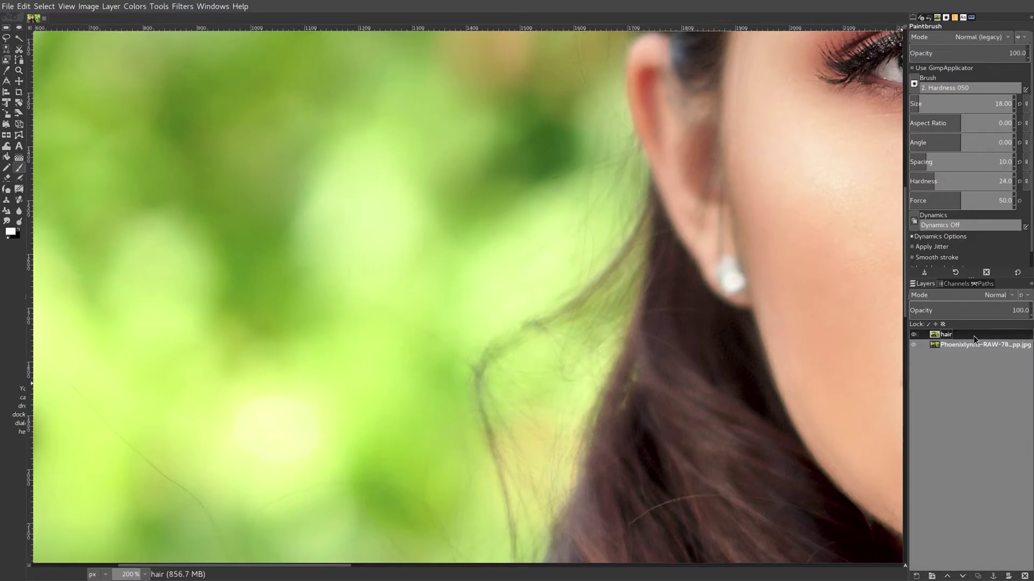
- Launch G'MIC-Qt and browse to the Repair filter category
click(187, 7)
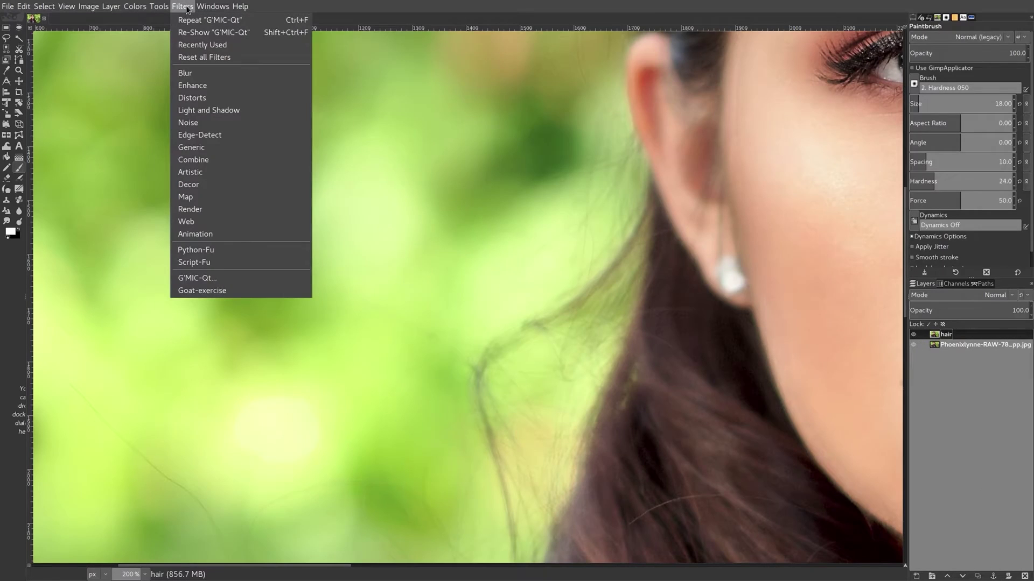
click(189, 279)
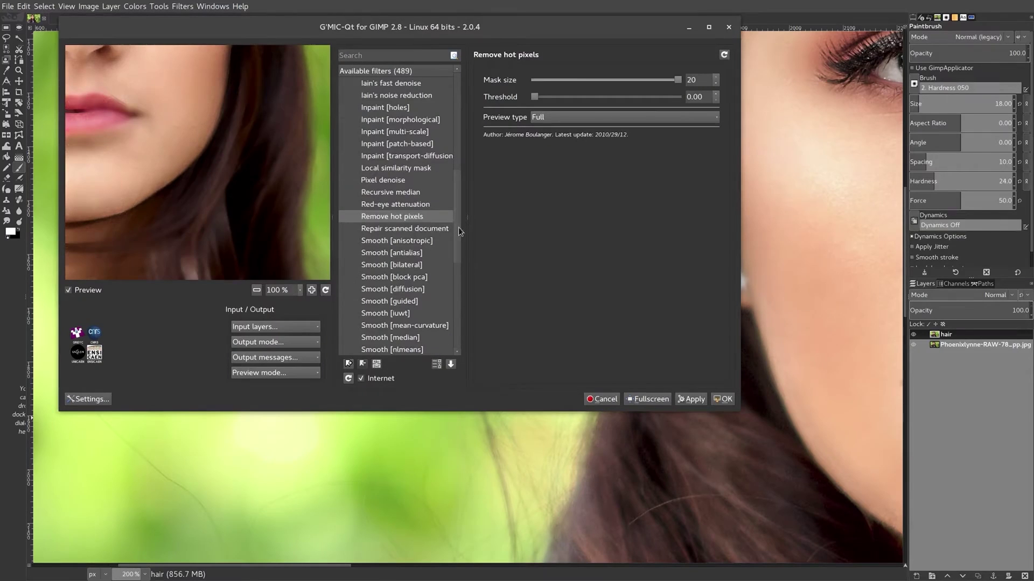
scroll(456, 189, up, 3)
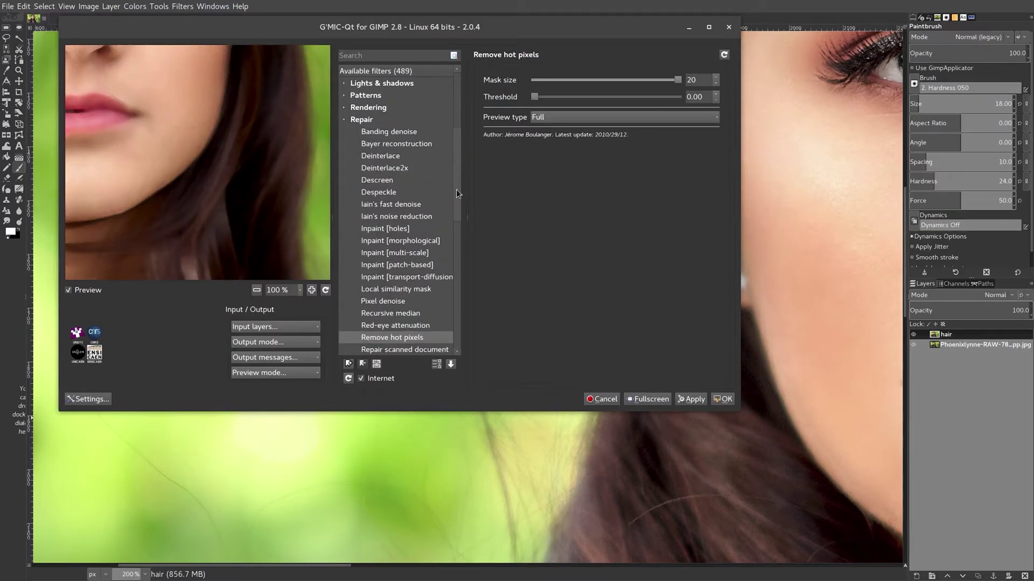
drag(454, 186, 456, 169)
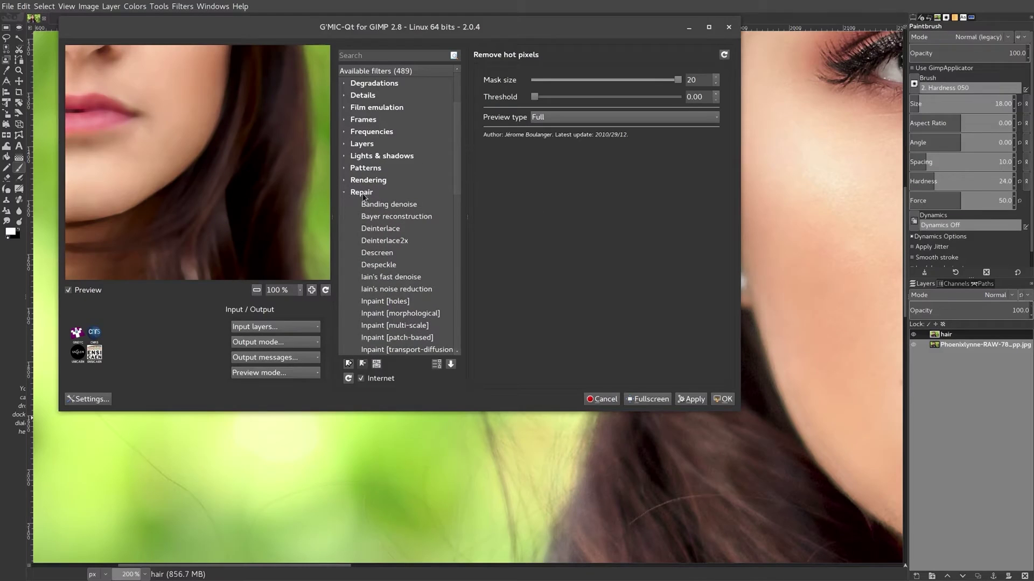
click(345, 192)
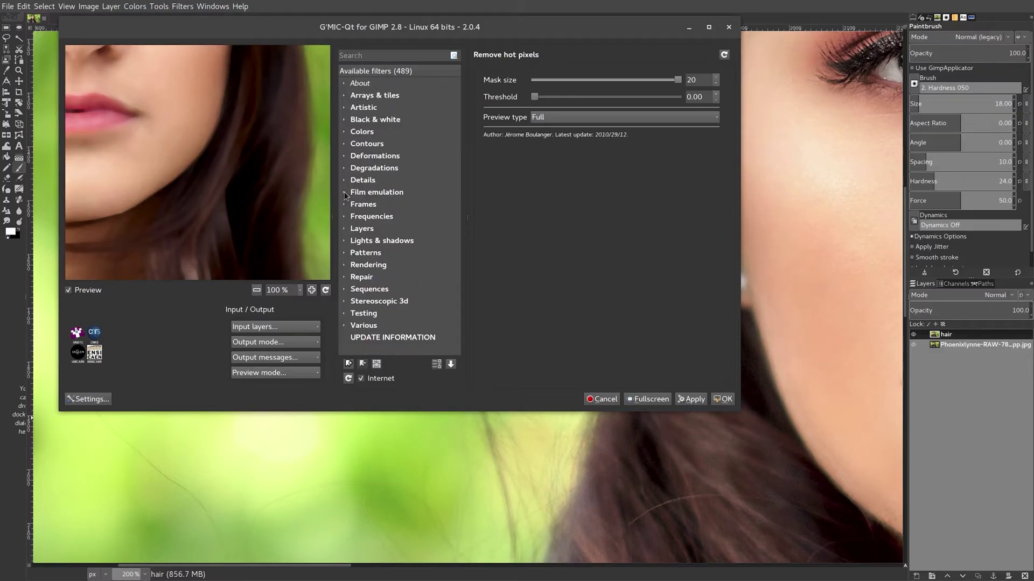
click(344, 276)
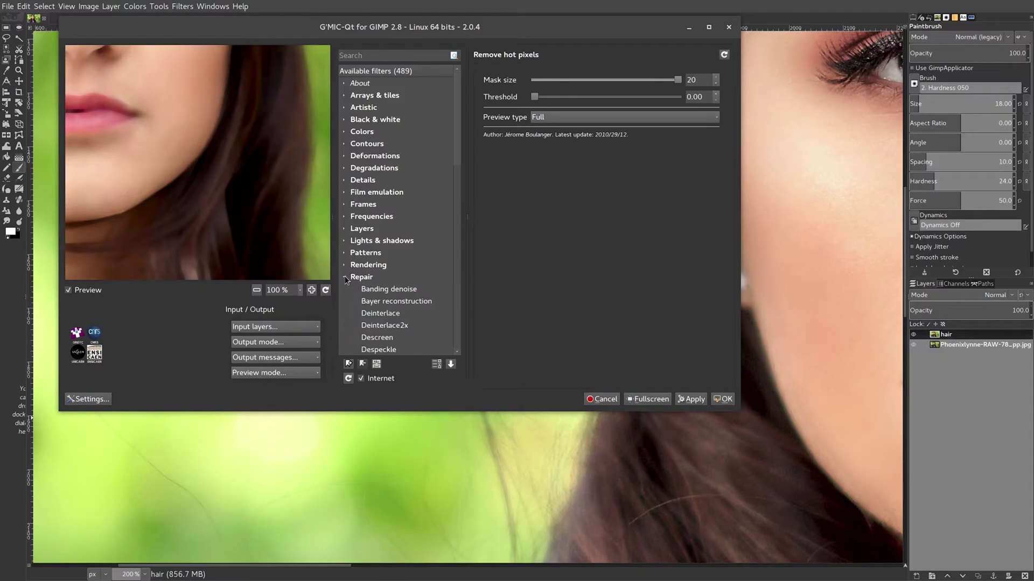
drag(458, 146, 460, 230)
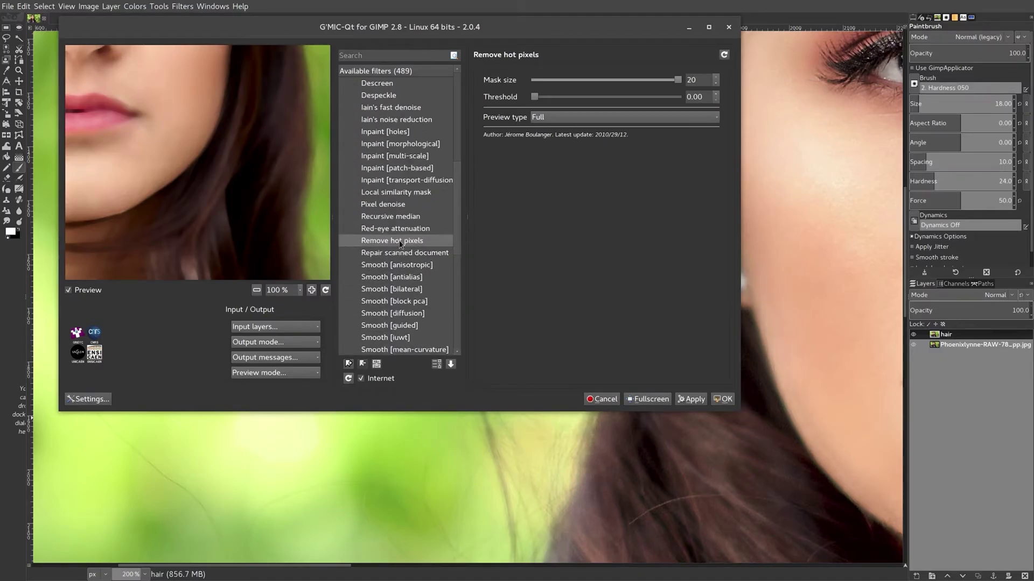
- Preview Remove hot pixels over the stray hairs and apply it with mask size 20, threshold 0
click(177, 168)
drag(178, 168, 223, 145)
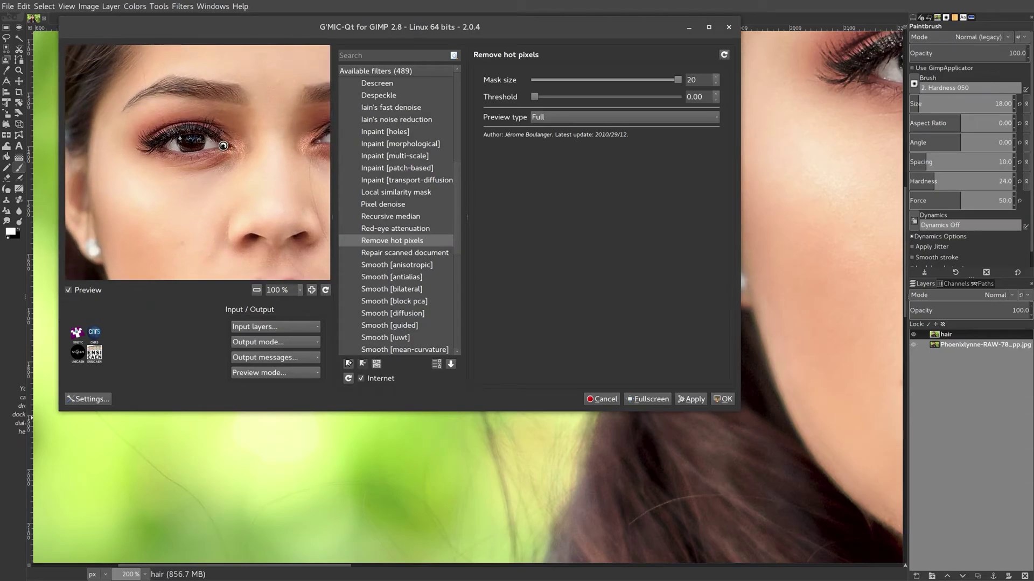
drag(171, 98, 307, 221)
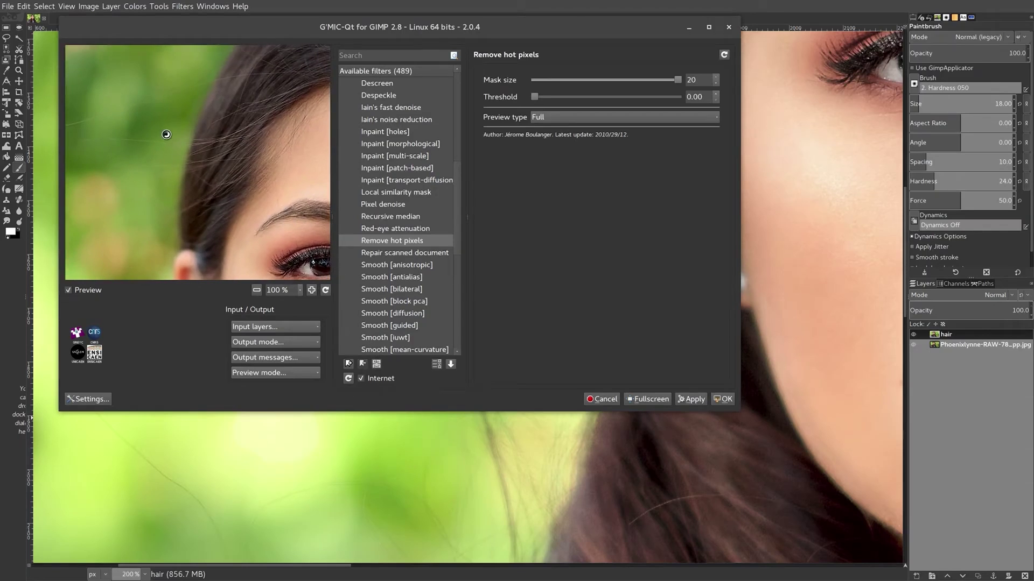
drag(167, 135, 284, 191)
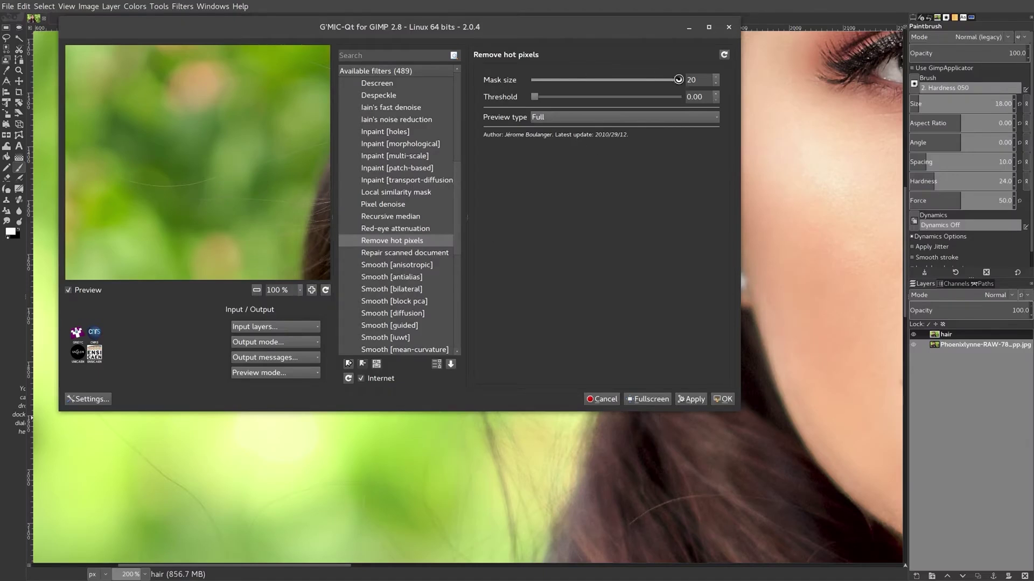
drag(679, 80, 733, 80)
click(69, 291)
click(74, 293)
click(693, 399)
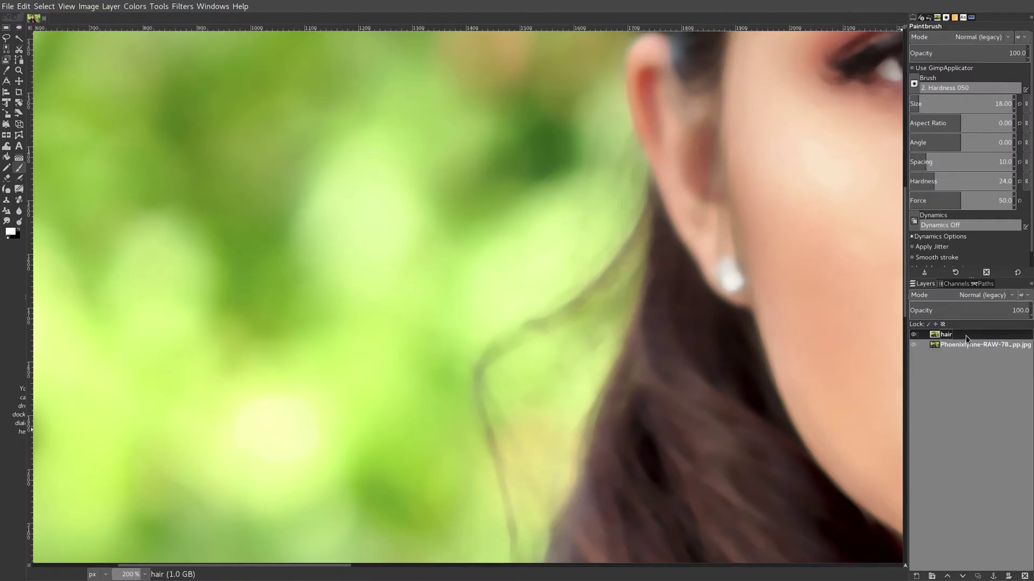
- Add a Black (full transparency) layer mask to the hair layer
click(1010, 577)
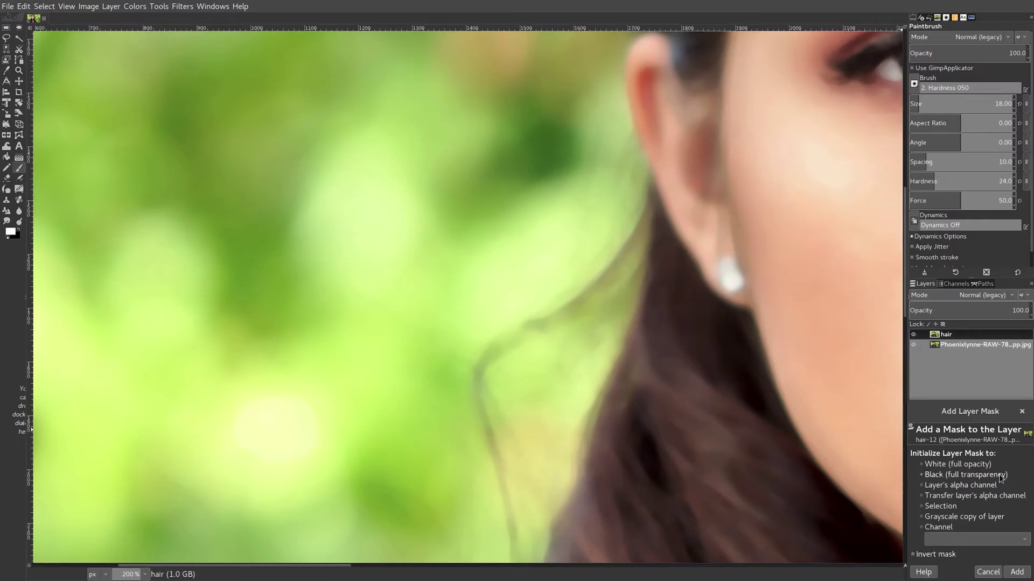
click(1020, 573)
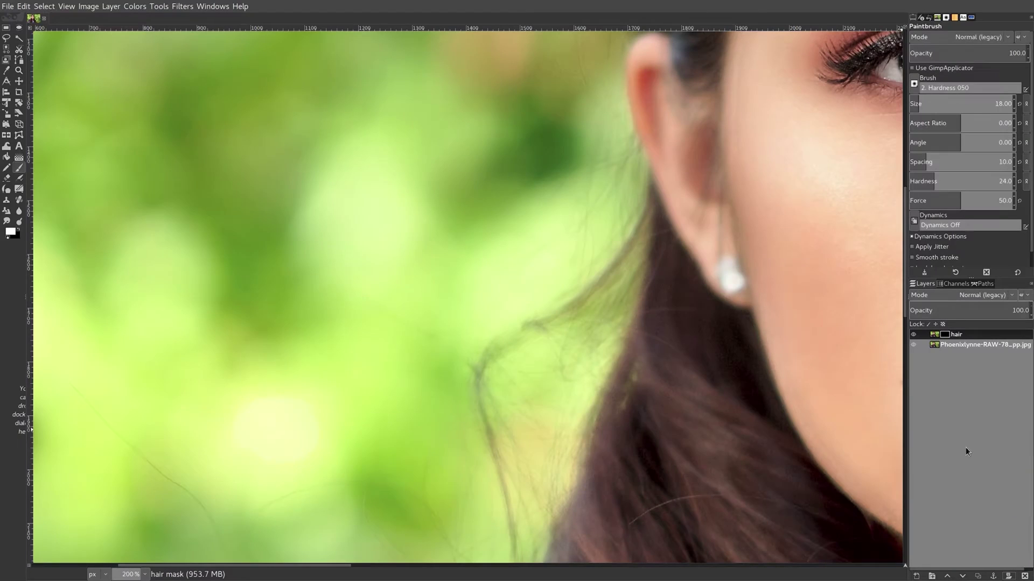
right_click(965, 337)
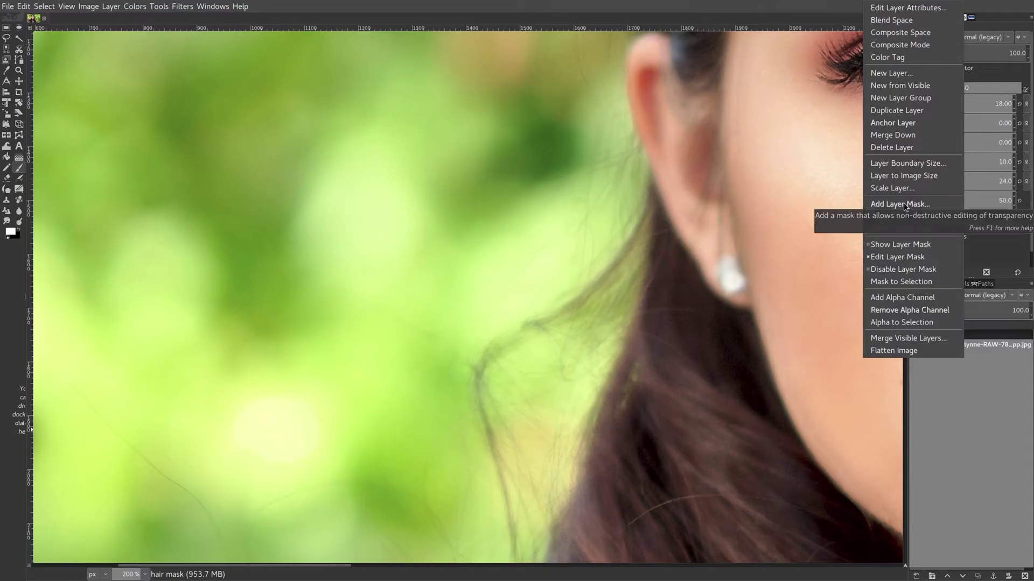
click(955, 445)
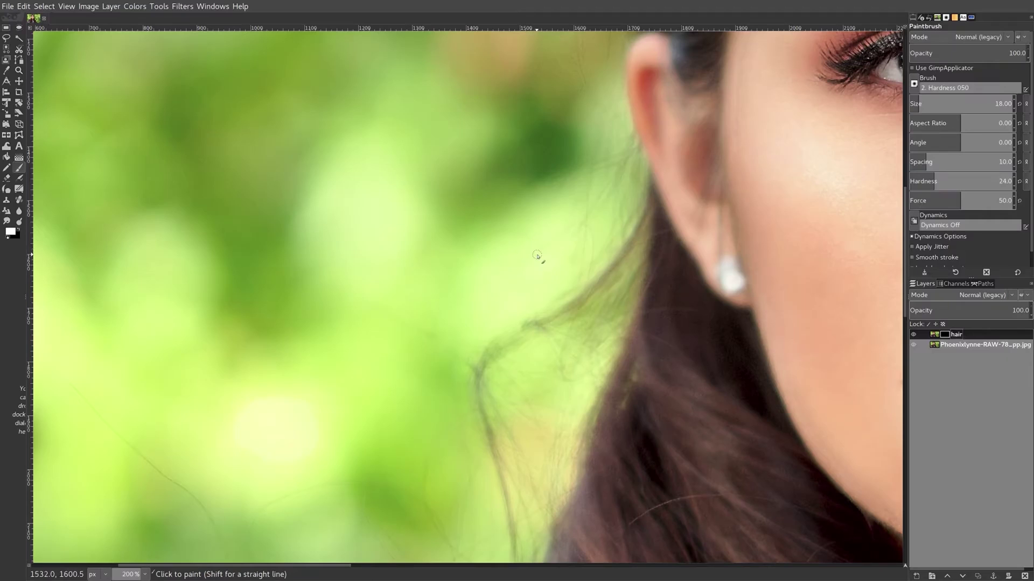
- Zoom to 800% and select the hair layer's image thumbnail instead of its mask
scroll(537, 256, up, 1)
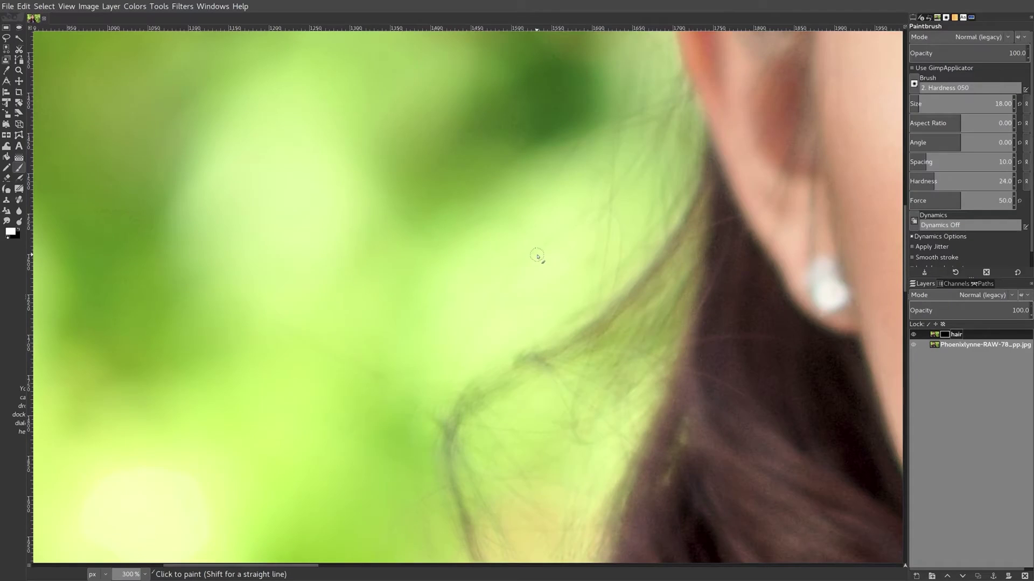
scroll(538, 256, up, 1)
scroll(538, 257, up, 1)
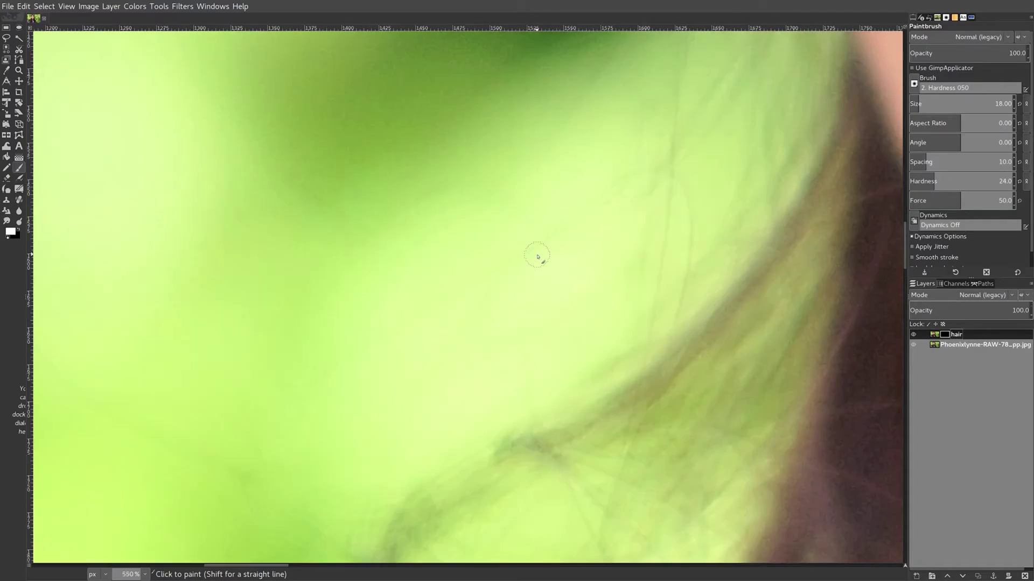
scroll(537, 256, up, 1)
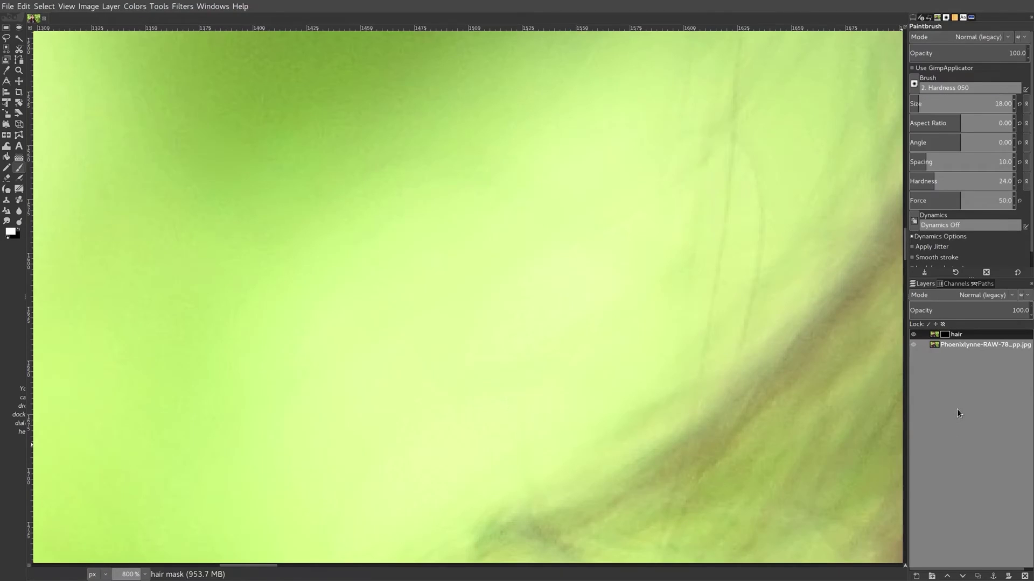
click(935, 335)
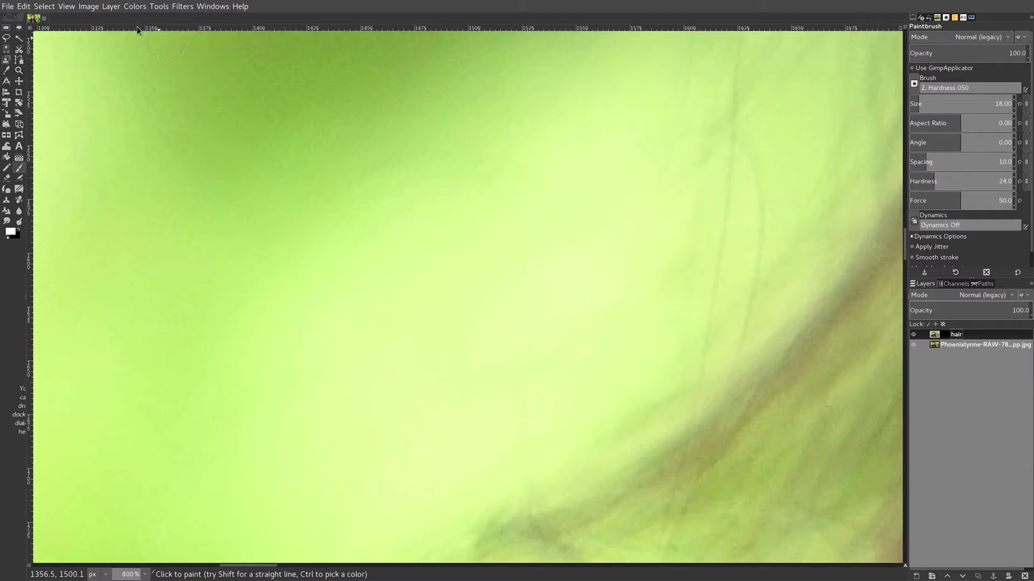
- Open Filters > Noise > HSV Noise on the hair layer and set Holdness to 8
click(183, 6)
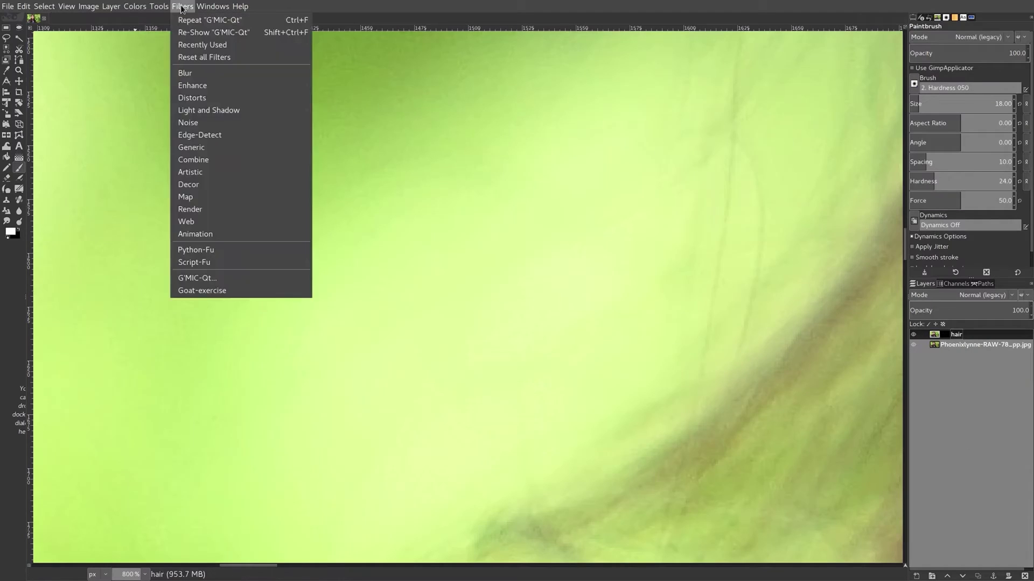
mouse_move(197, 122)
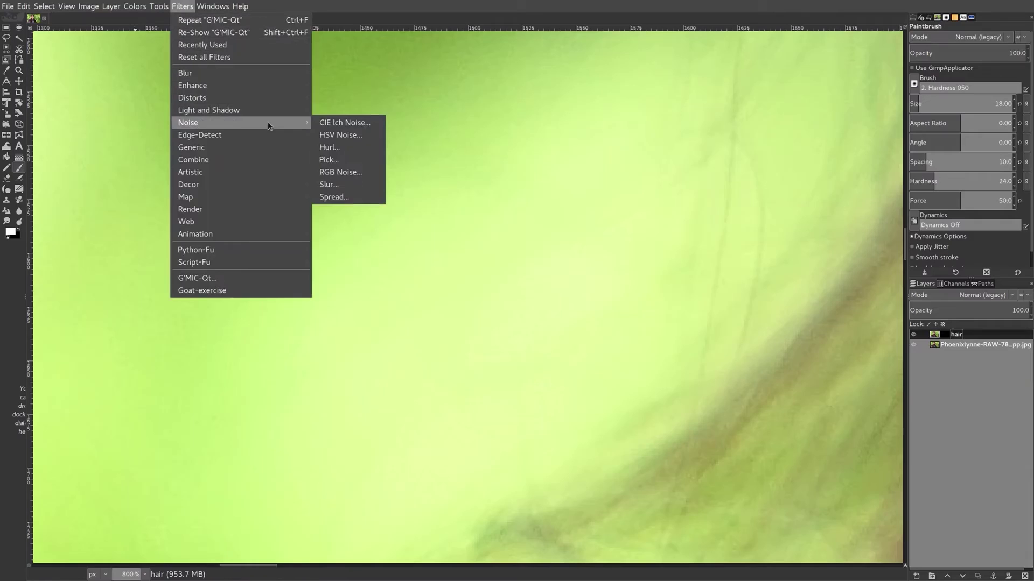
click(340, 134)
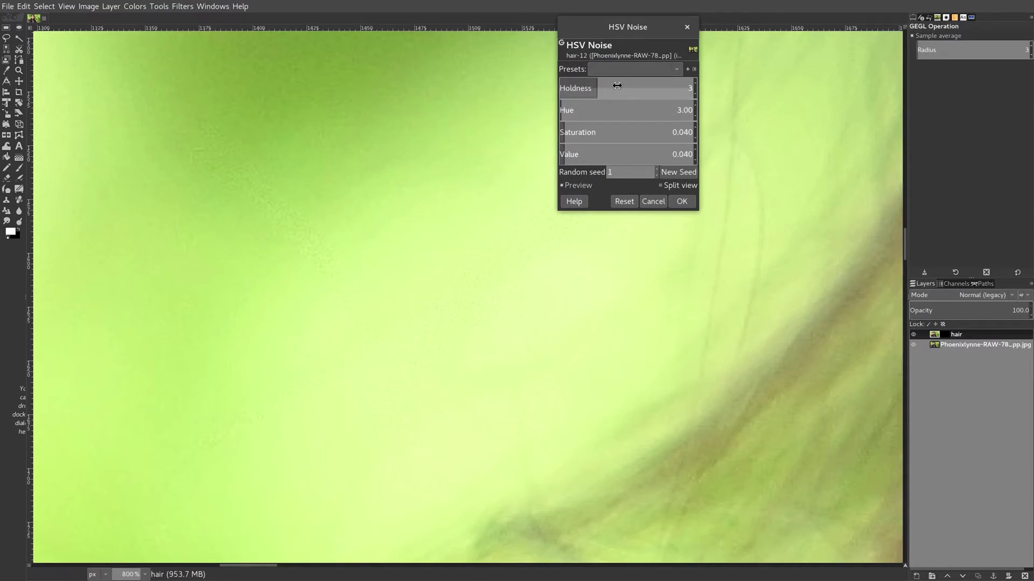
scroll(618, 89, down, 1)
scroll(618, 90, down, 1)
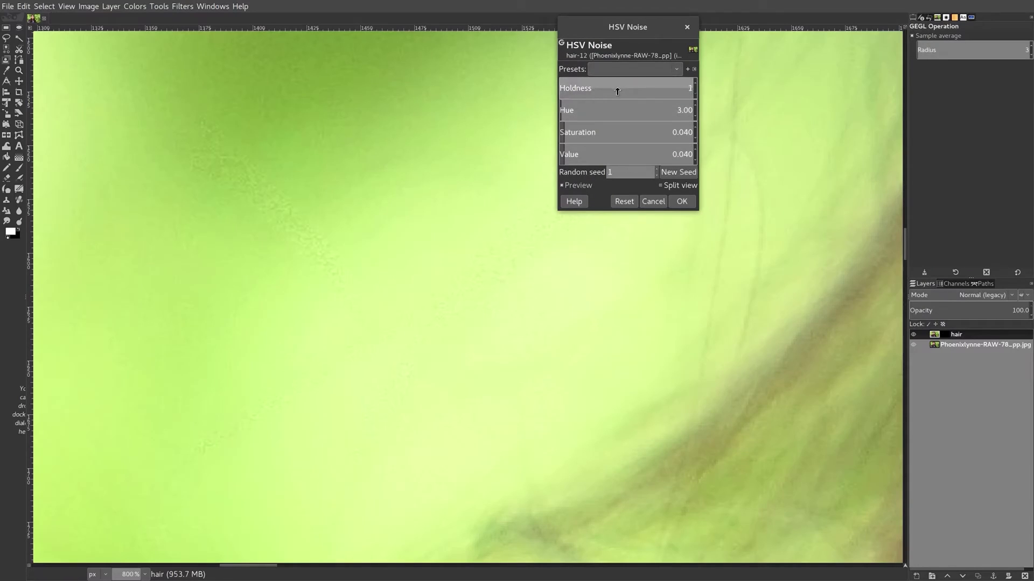
scroll(618, 89, up, 2)
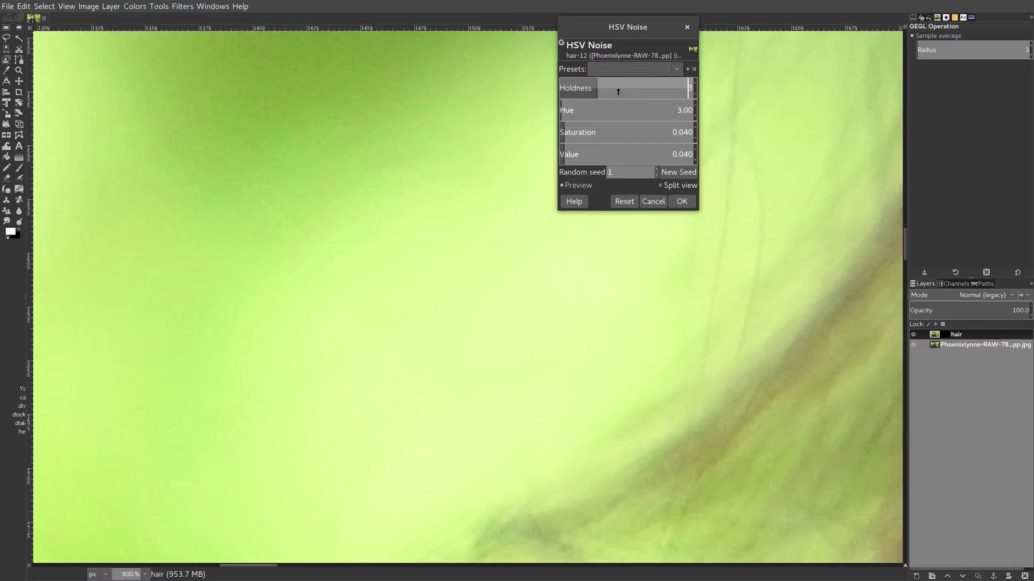
scroll(618, 90, up, 1)
scroll(624, 90, up, 1)
scroll(624, 90, up, 1)
scroll(626, 89, up, 1)
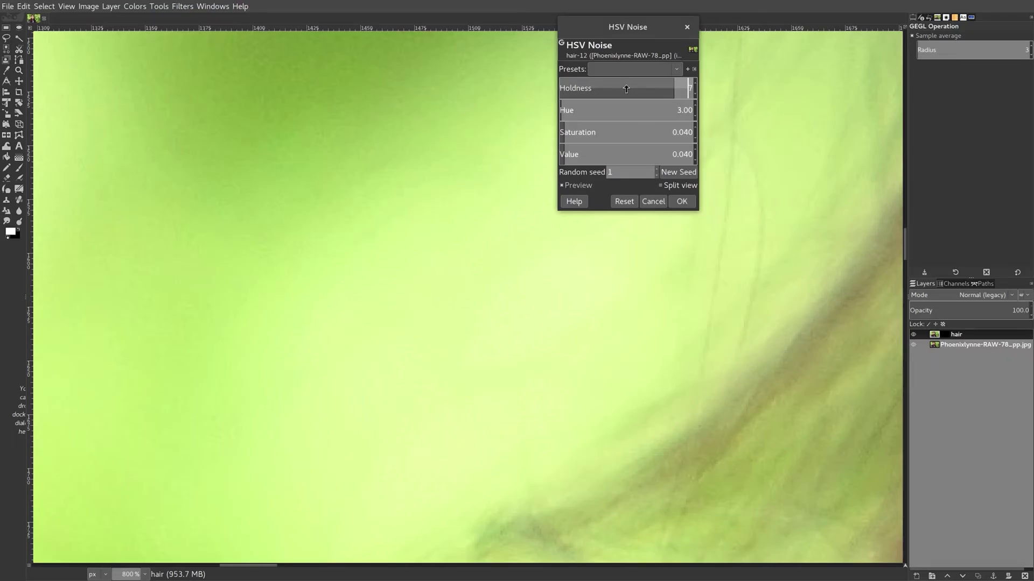
scroll(626, 90, up, 1)
scroll(625, 89, down, 1)
scroll(626, 89, up, 1)
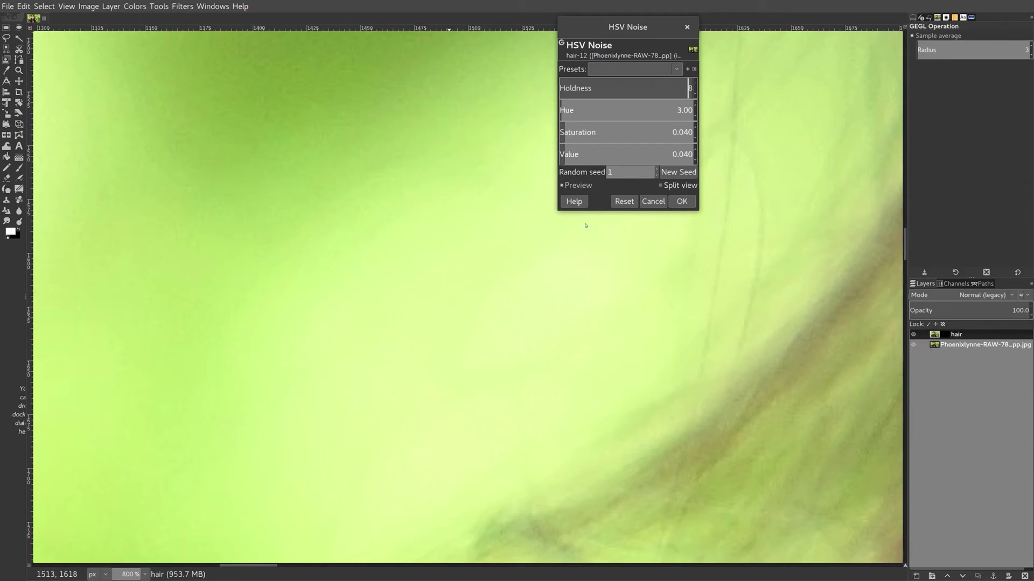
- Lower the HSV Noise Value to about 0.037, with Hue 3.00 and Saturation 0.040
drag(591, 155, 594, 155)
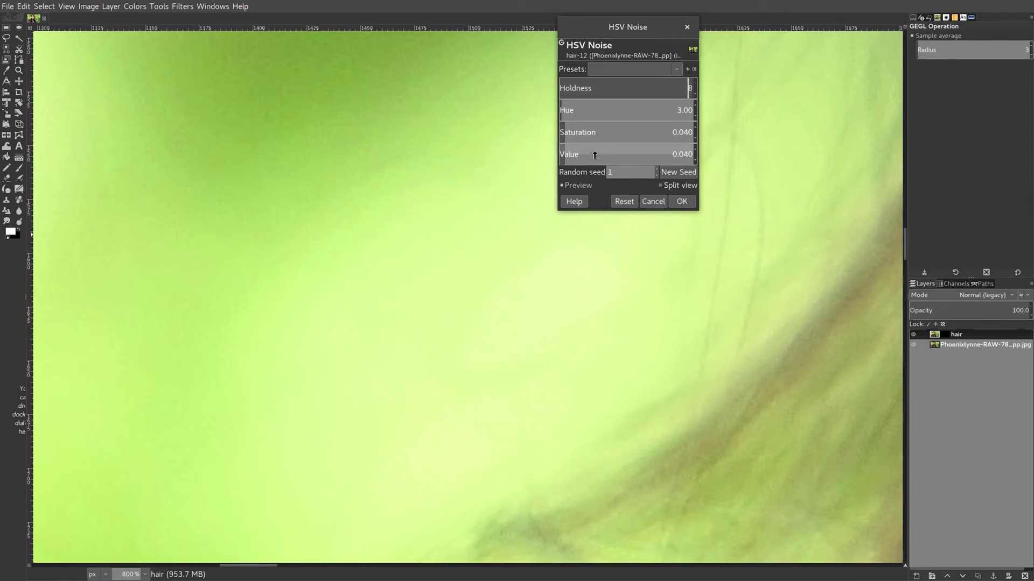
scroll(595, 155, down, 1)
scroll(595, 155, down, 1)
scroll(595, 155, down, 1)
scroll(595, 155, down, 17)
scroll(595, 155, down, 6)
scroll(595, 155, up, 3)
scroll(595, 155, up, 2)
scroll(595, 155, up, 3)
- Apply the HSV noise and make the hair layer's mask the editing target
click(682, 201)
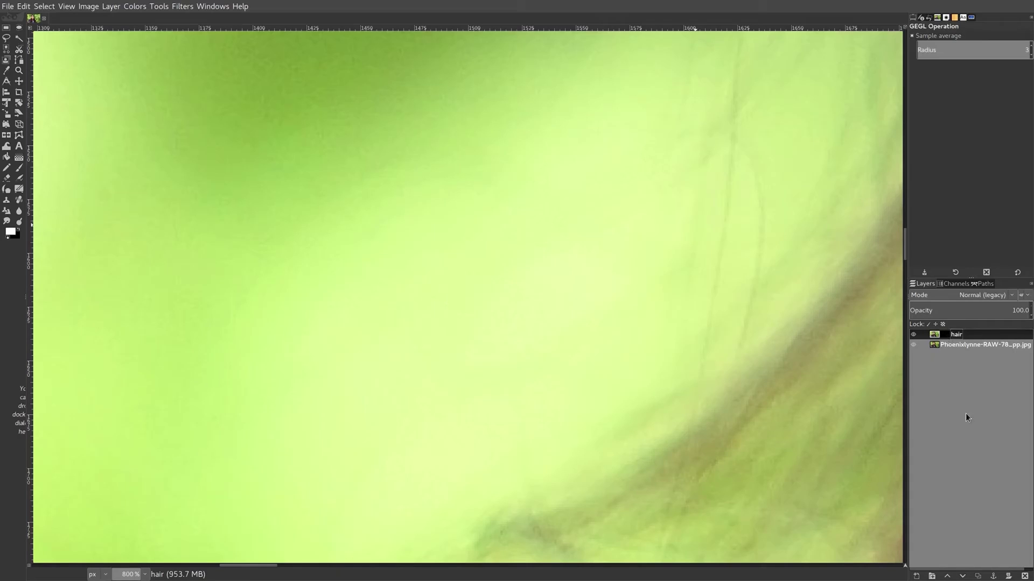
click(945, 335)
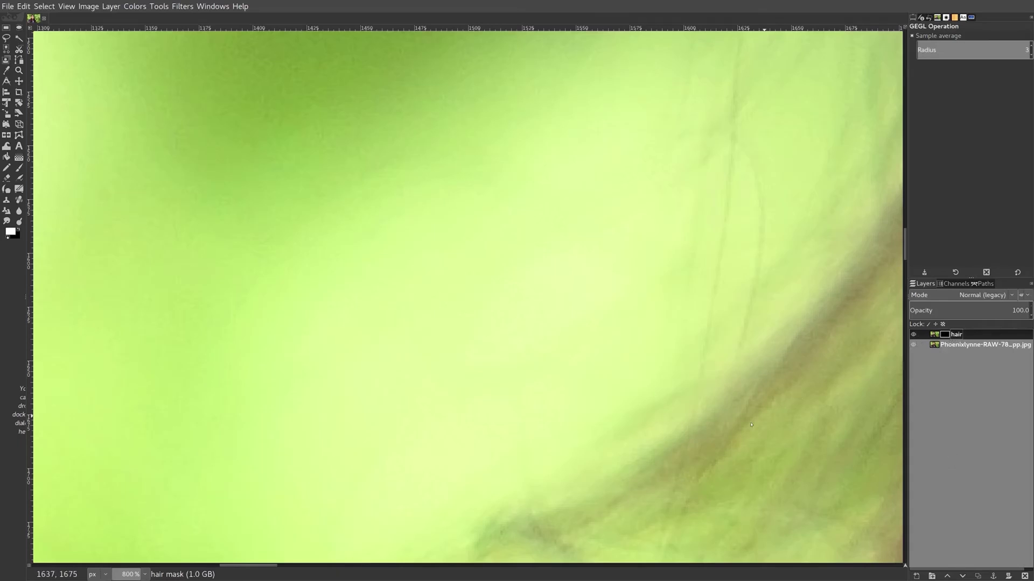
key(space)
drag(722, 206, 659, 489)
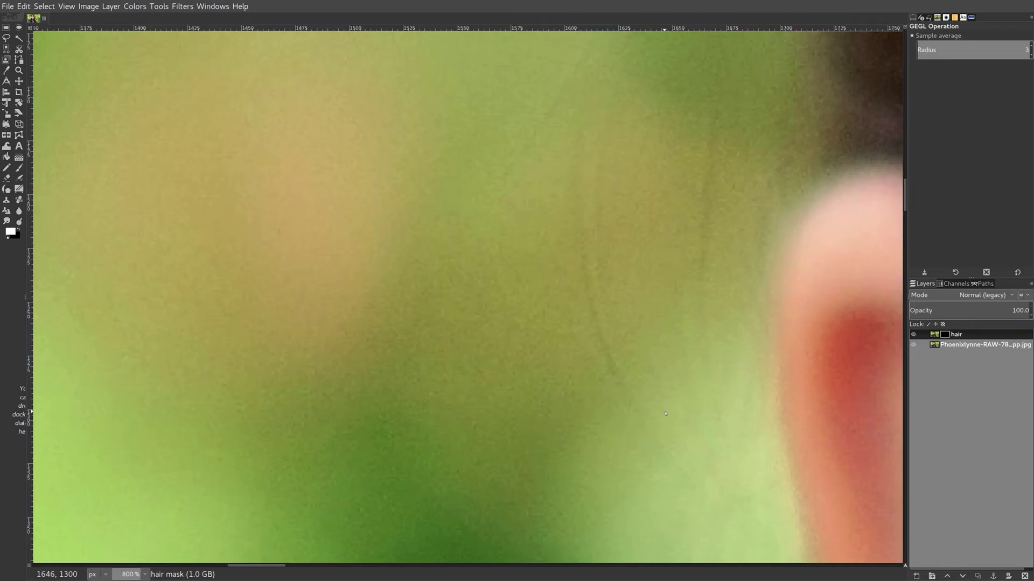
- Zoom out to 300% and pan to inspect the stray strands beside the hair
scroll(665, 413, down, 3)
scroll(666, 413, down, 2)
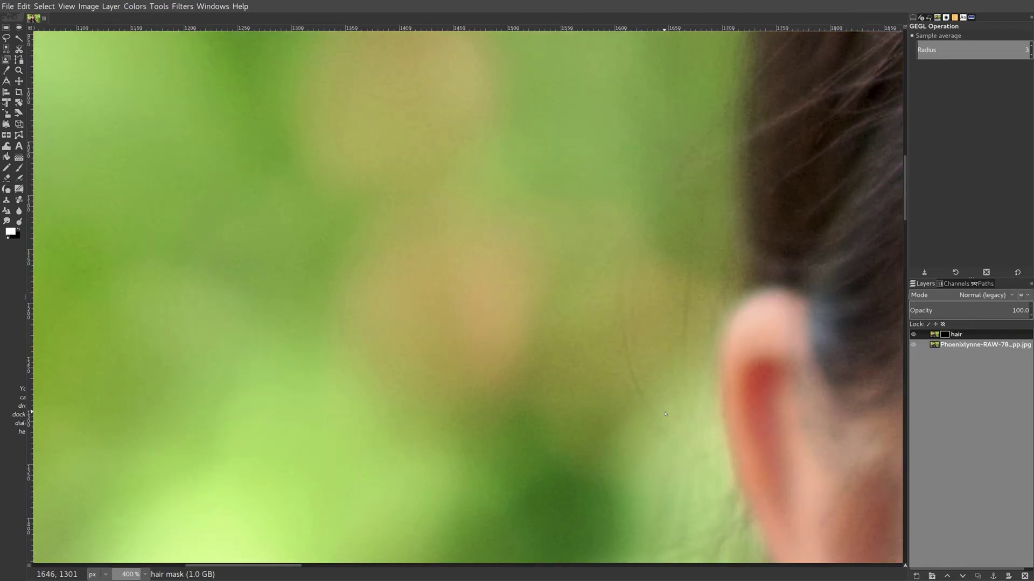
scroll(666, 414, down, 1)
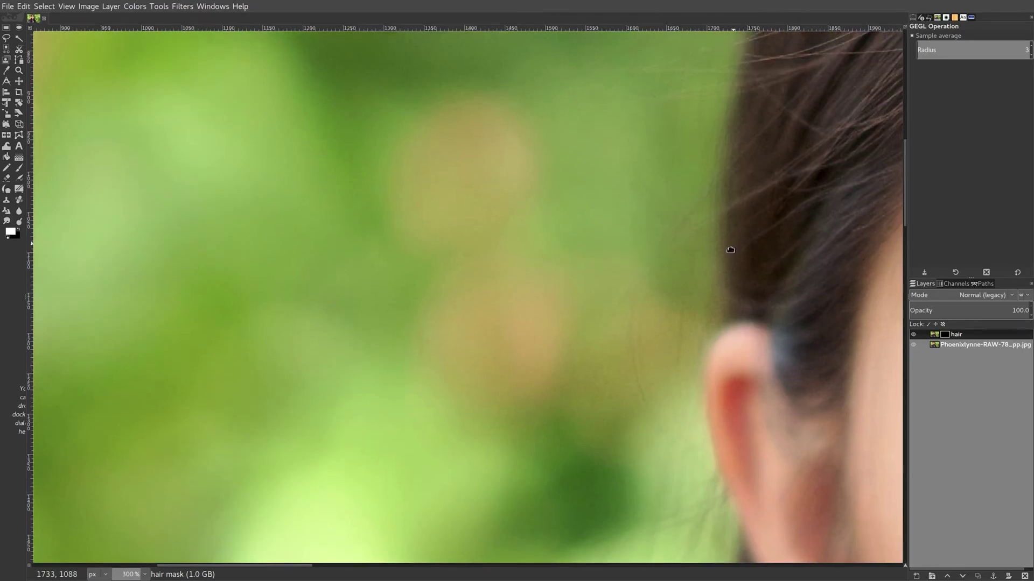
drag(727, 248, 622, 461)
drag(699, 310, 794, 267)
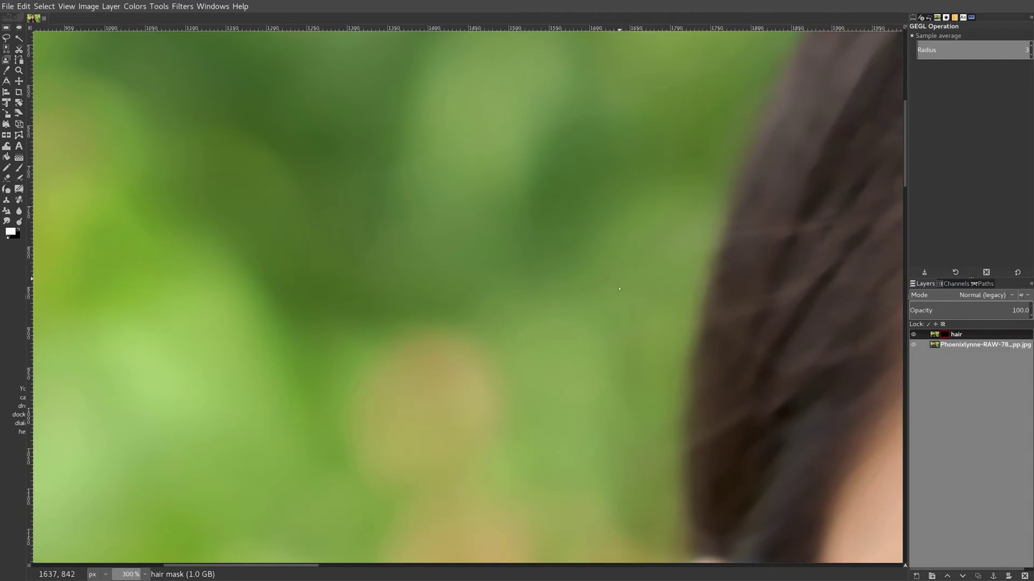
scroll(613, 297, down, 10)
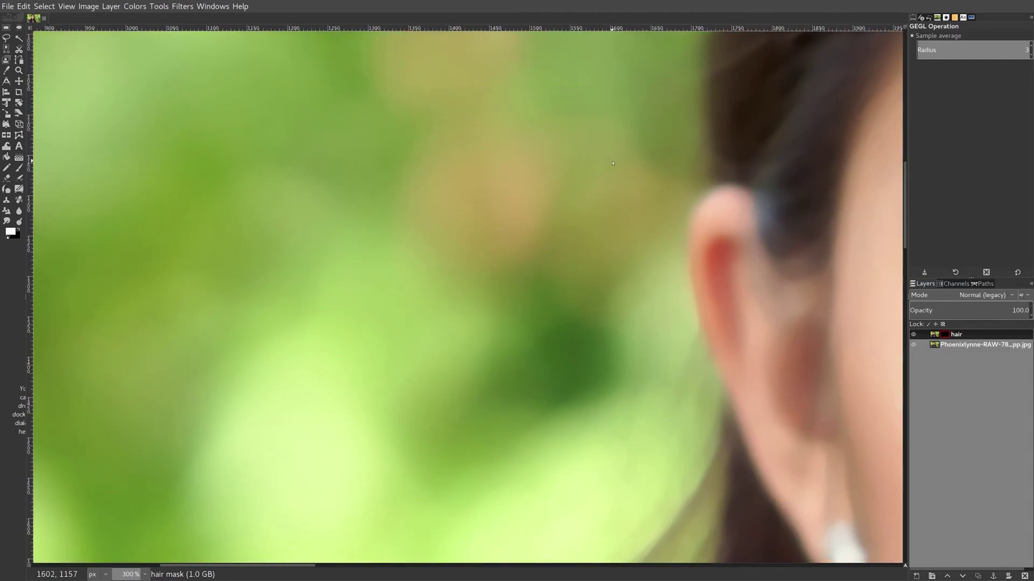
drag(613, 163, 592, 560)
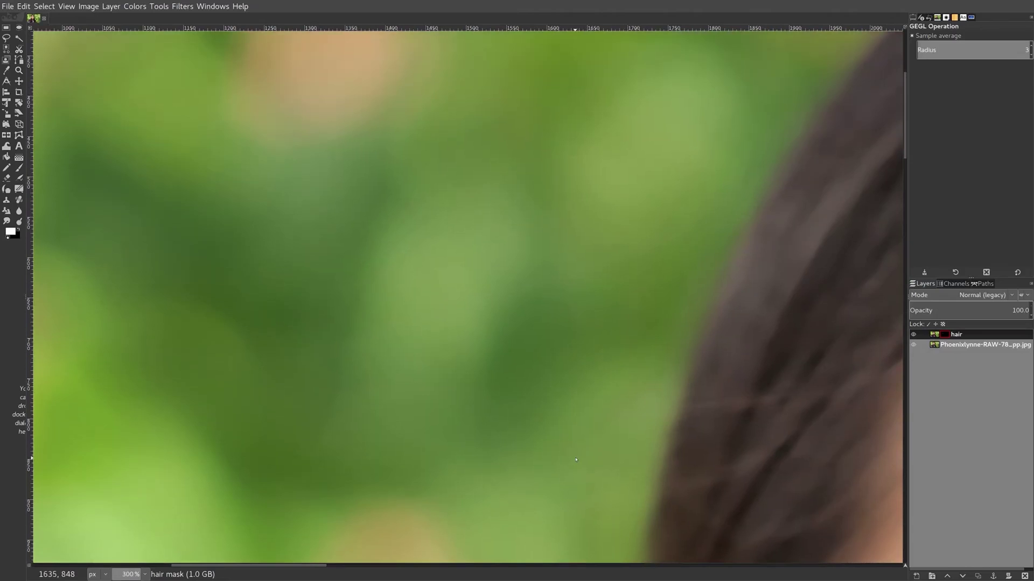
drag(596, 309, 655, 113)
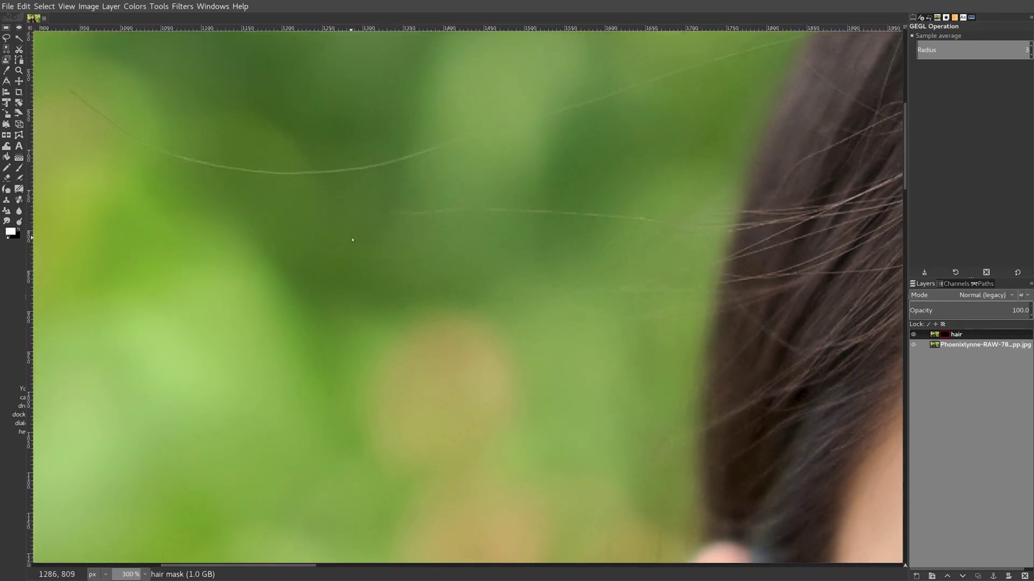
drag(468, 227, 449, 275)
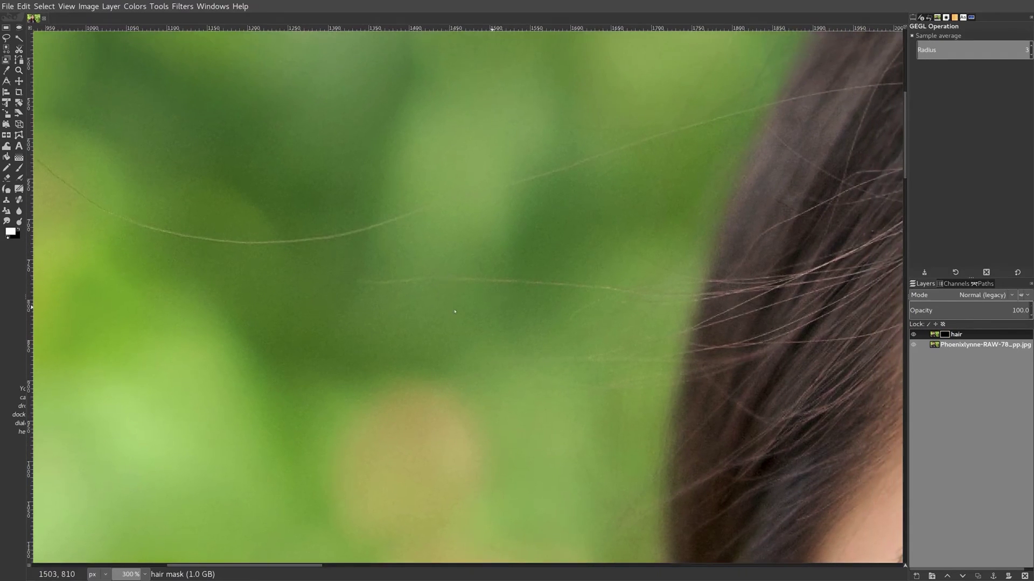
- Make a first brush pass on the thin strand's left end, then reset the hair mask to black
click(18, 168)
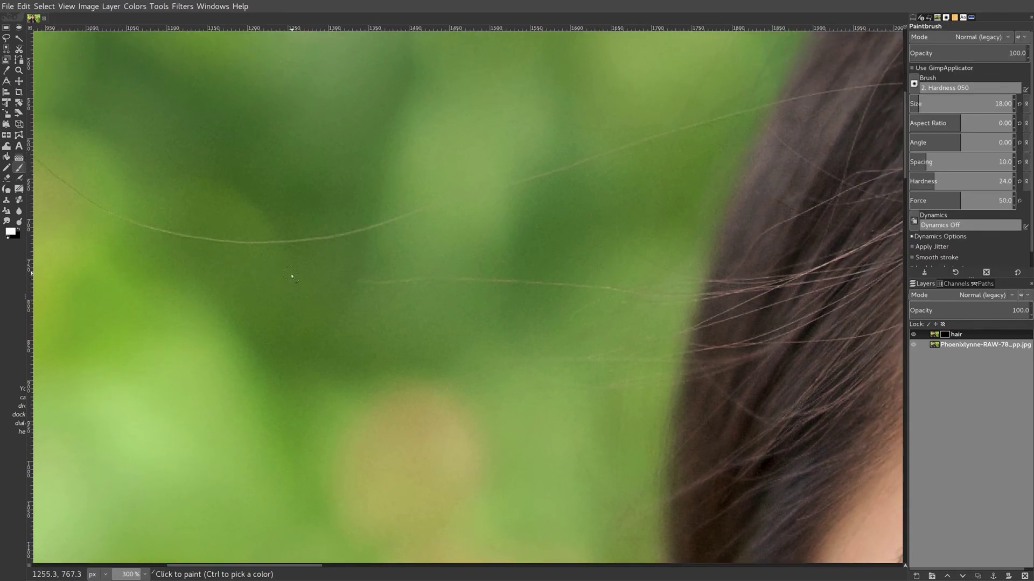
drag(292, 277, 408, 266)
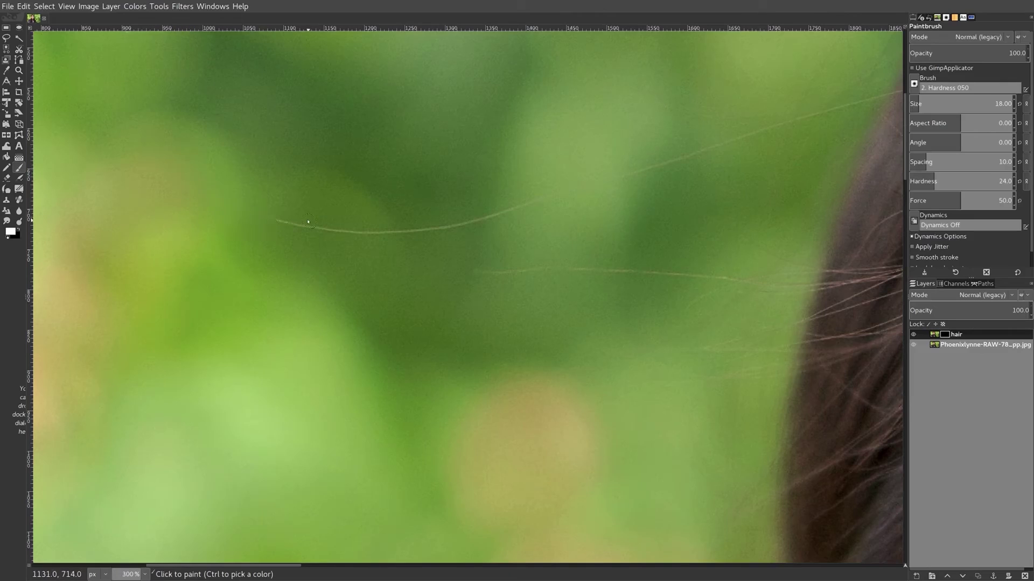
mouse_move(308, 222)
mouse_down()
mouse_move(260, 217)
mouse_move(359, 233)
mouse_move(334, 233)
mouse_move(466, 225)
mouse_up()
key(ctrl+f)
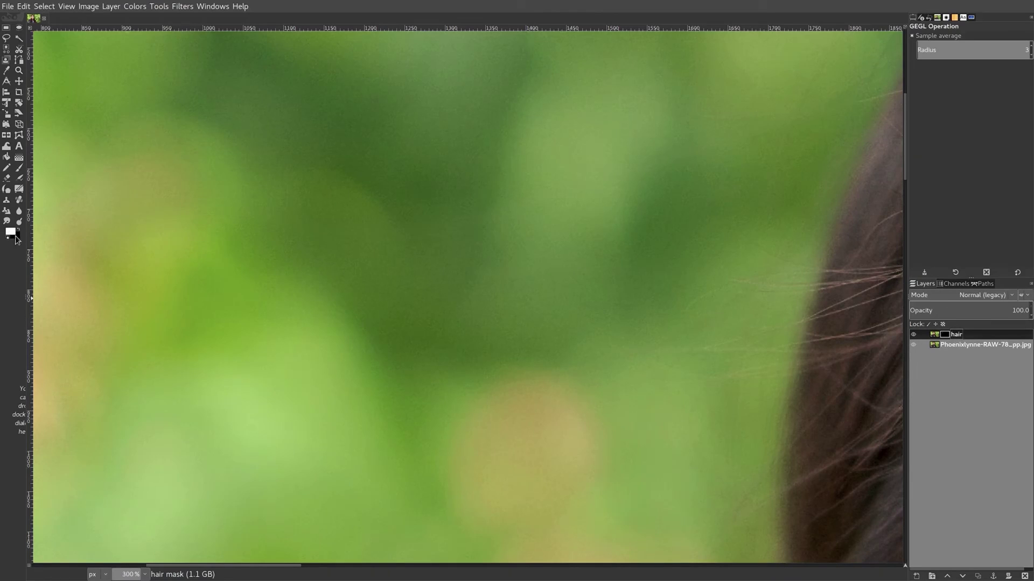
drag(690, 280, 670, 519)
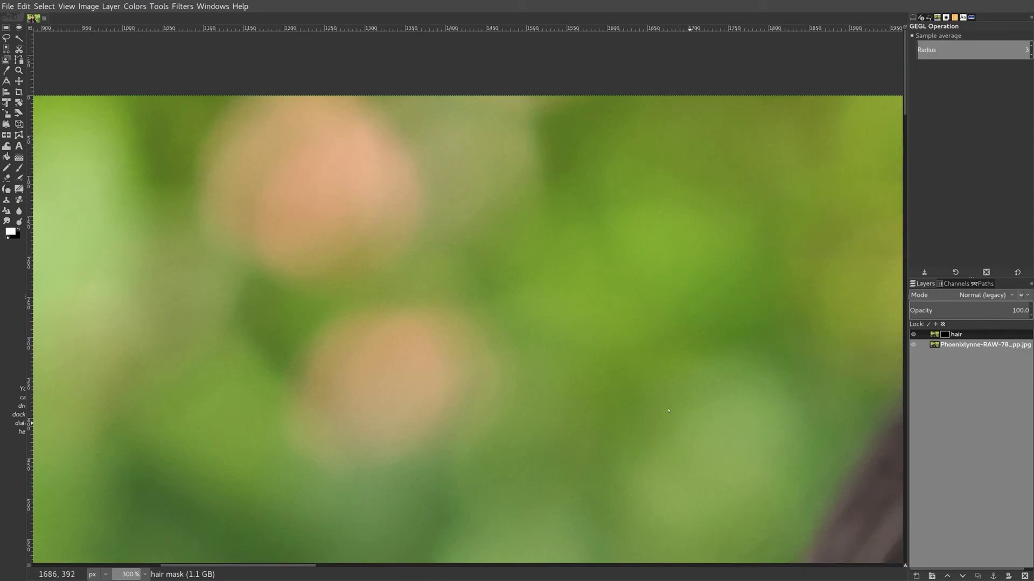
key(ctrl+z)
- Paint along the long stray strand in four strokes from left to right
click(19, 167)
drag(328, 203, 401, 211)
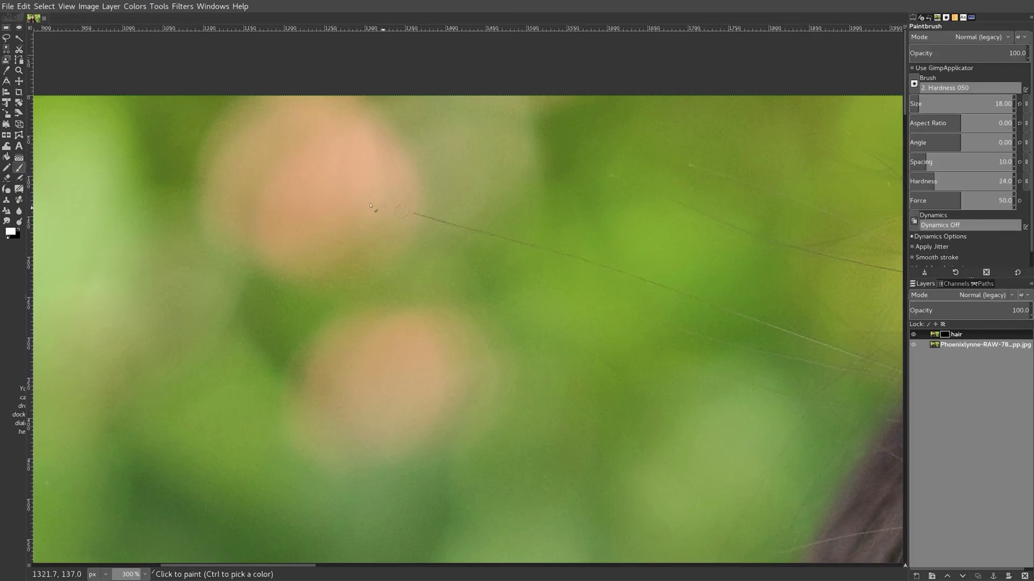
drag(477, 225, 387, 209)
drag(635, 277, 568, 265)
drag(716, 304, 786, 331)
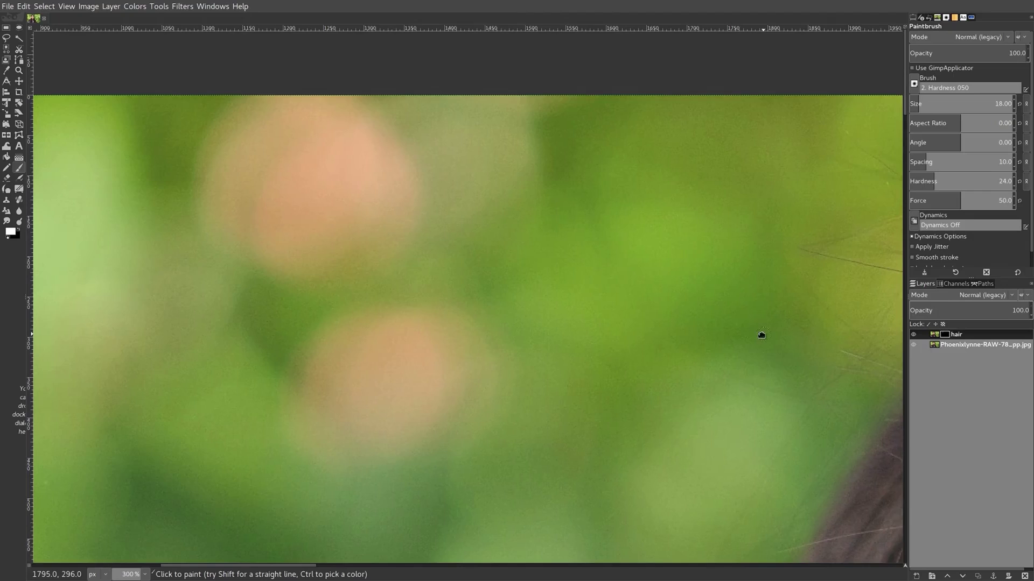
scroll(500, 281, right, 5)
scroll(632, 302, down, 2)
scroll(631, 302, right, 3)
scroll(710, 306, down, 1)
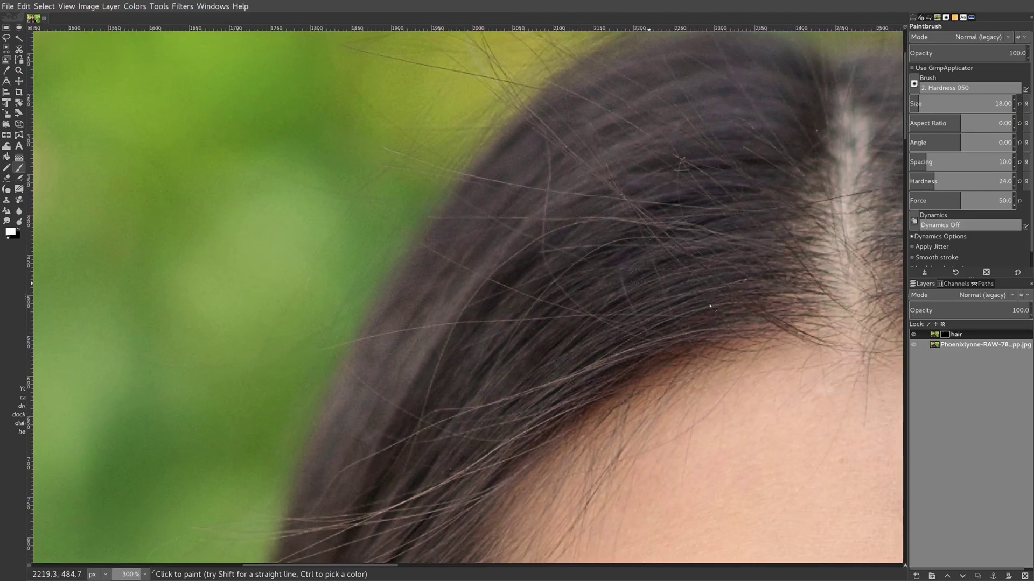
scroll(849, 435, down, 4)
scroll(754, 323, right, 6)
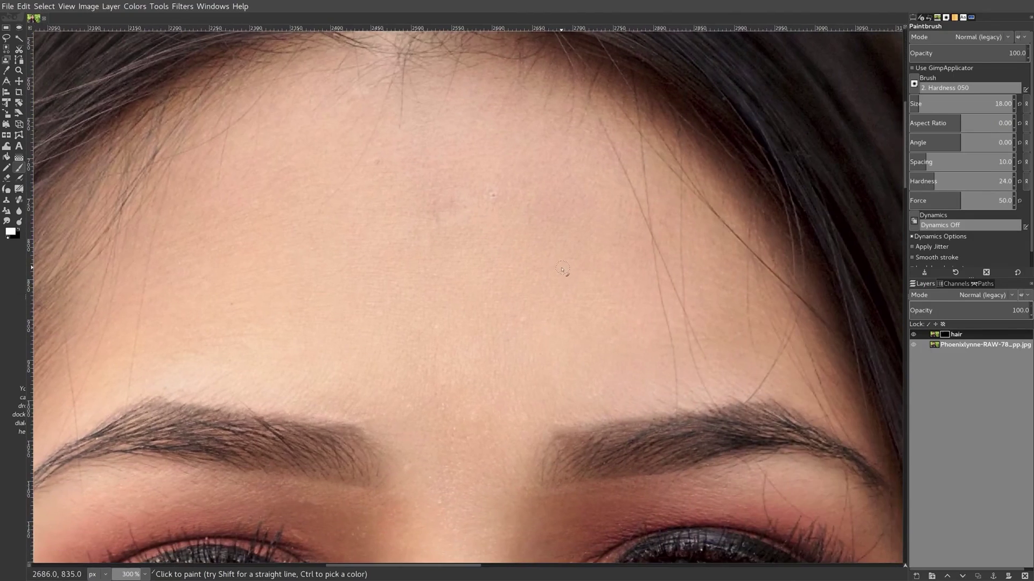
key(ctrl)
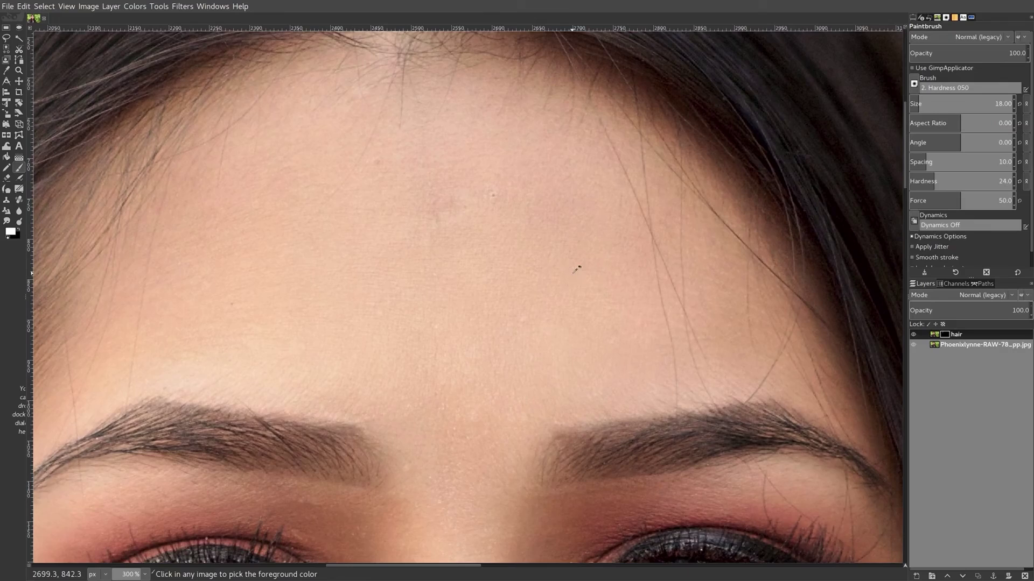
scroll(573, 272, down, 1)
drag(530, 295, 495, 257)
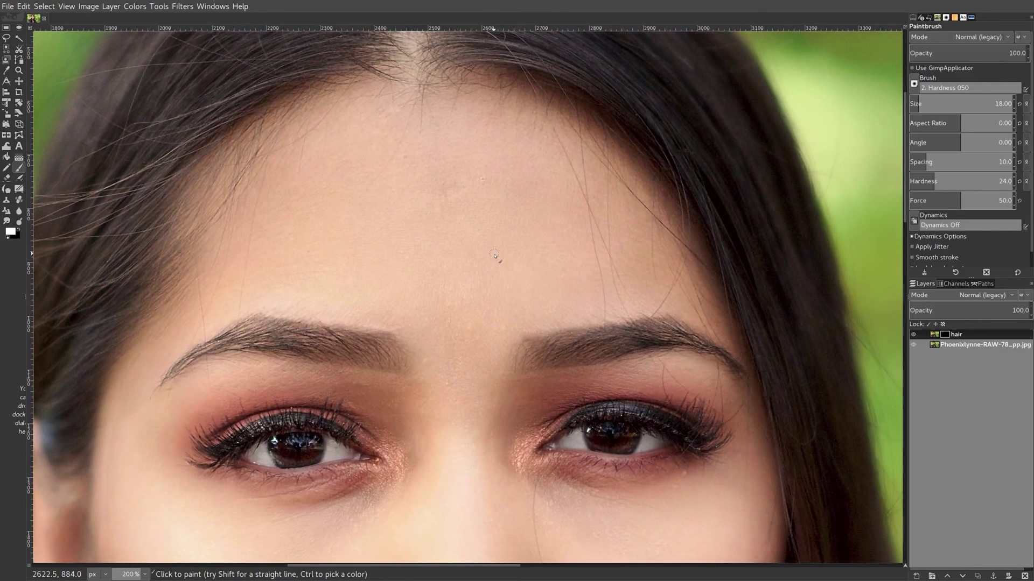
key(ctrl+f)
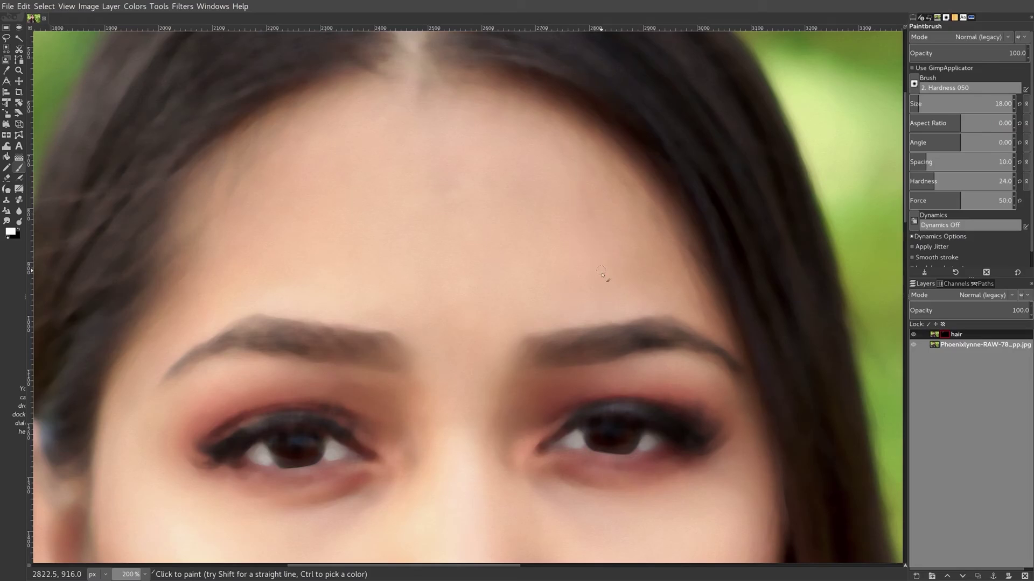
key(ctrl+z)
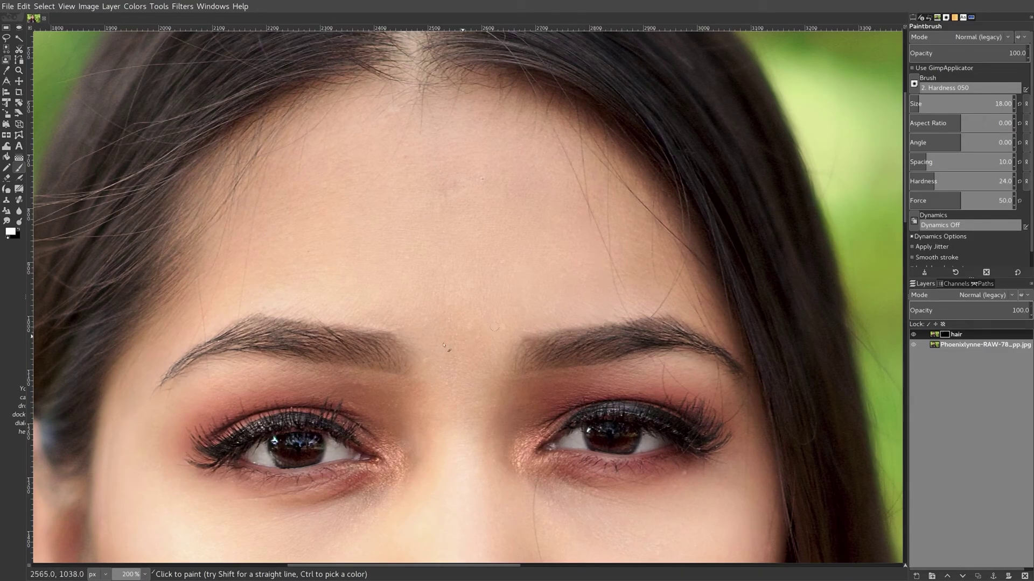
scroll(506, 300, down, 4)
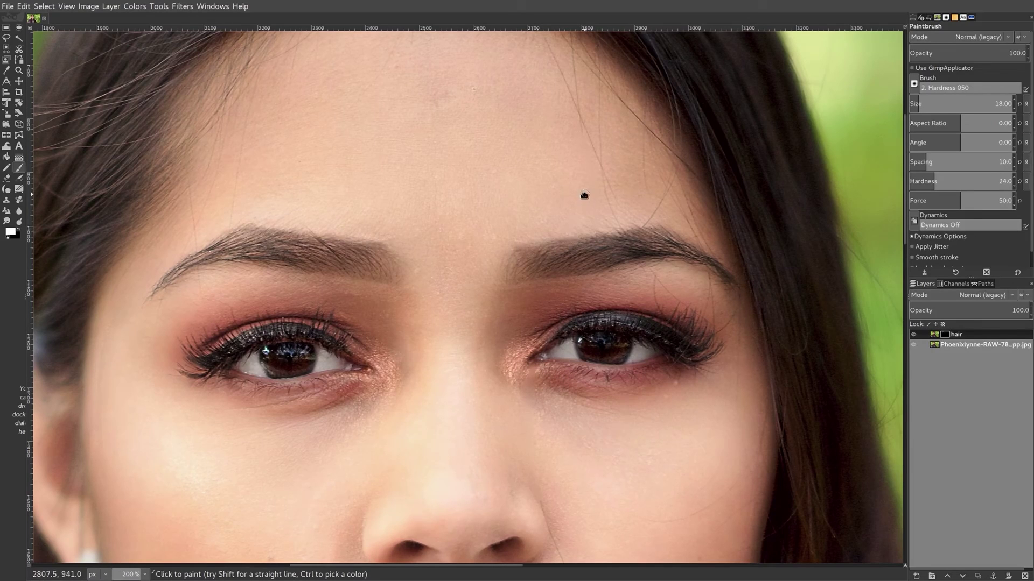
scroll(583, 196, right, 10)
scroll(362, 212, up, 5)
scroll(526, 379, up, 6)
scroll(526, 379, right, 2)
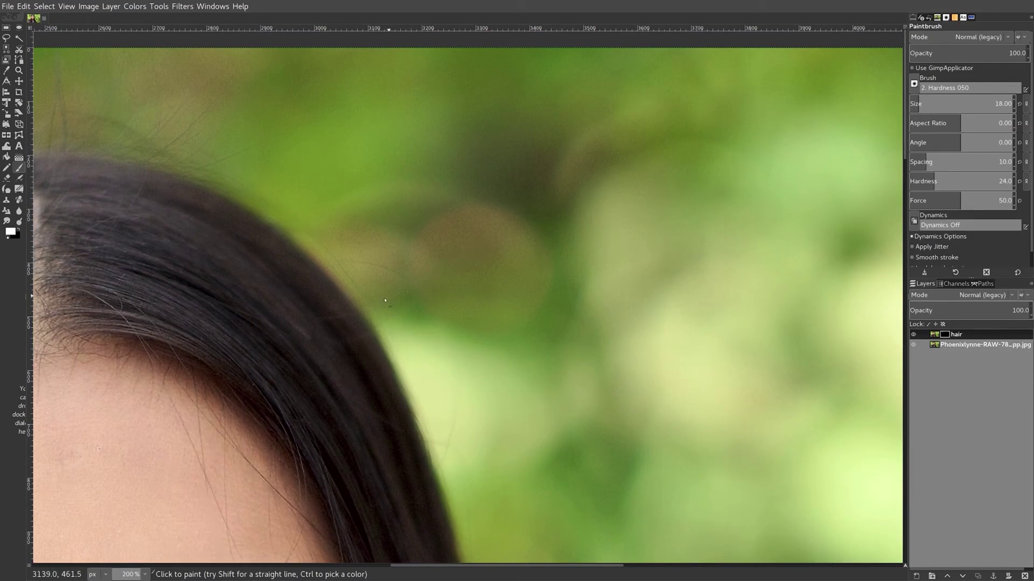
scroll(553, 275, down, 6)
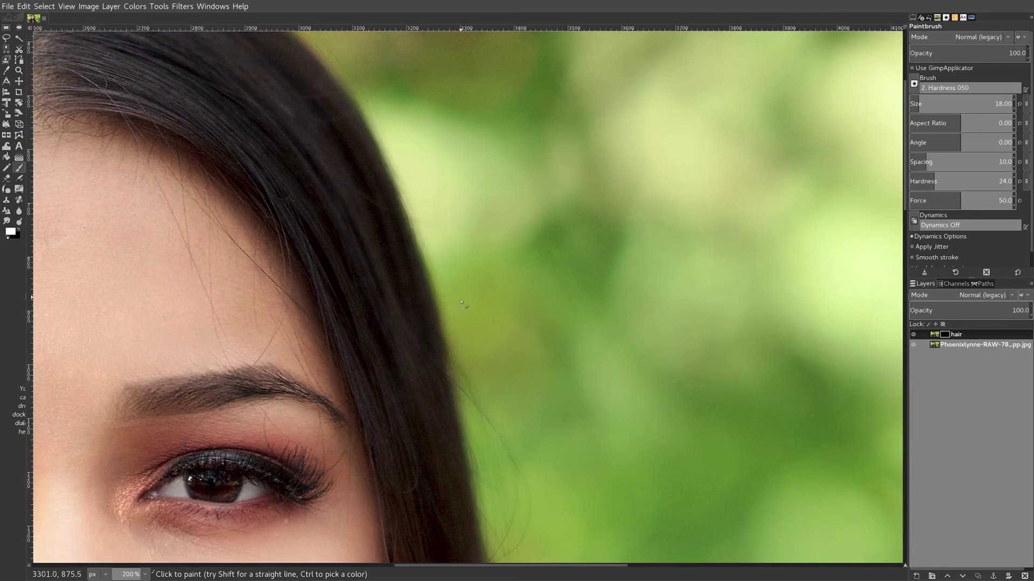
drag(517, 173, 686, 218)
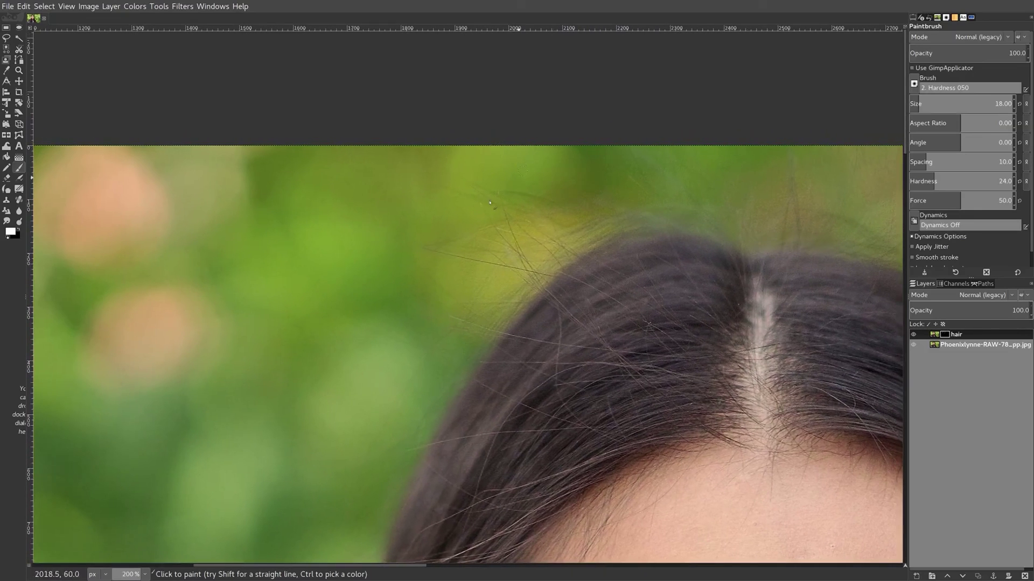
scroll(393, 302, down, 5)
scroll(392, 302, left, 4)
drag(408, 266, 520, 132)
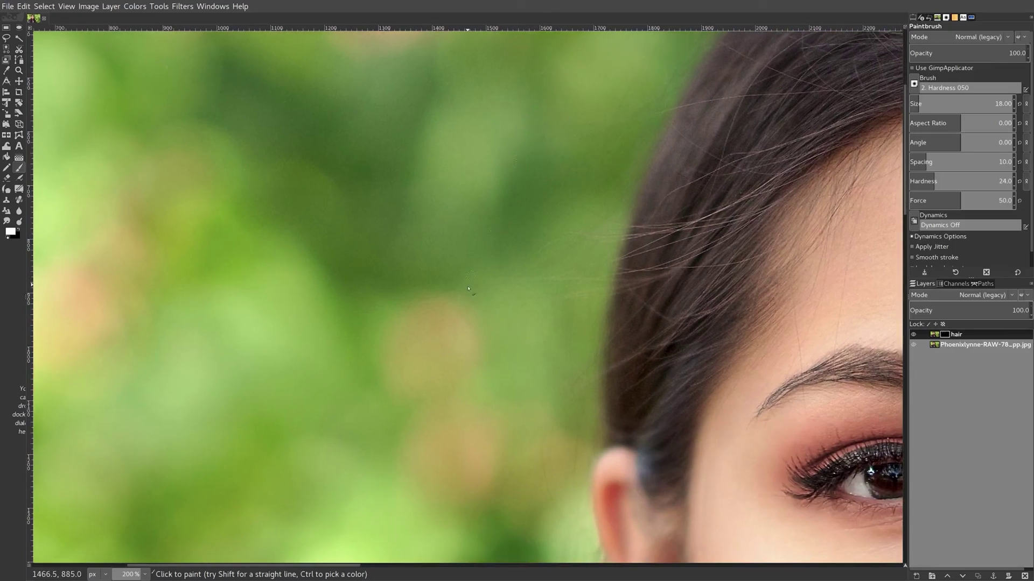
scroll(453, 242, down, 4)
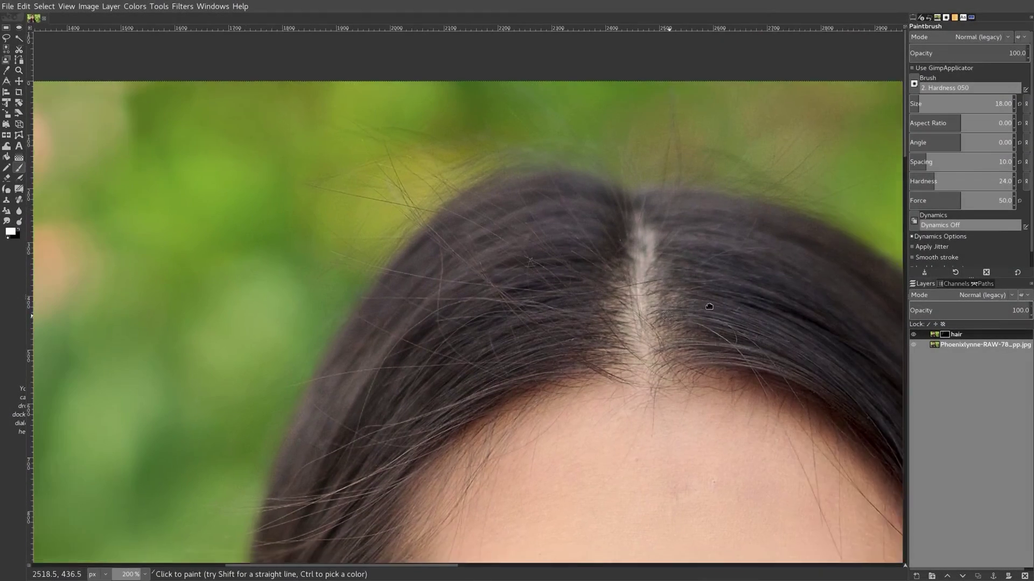
mouse_move(469, 302)
mouse_down()
mouse_move(571, 280)
mouse_move(606, 248)
mouse_move(445, 320)
mouse_move(507, 249)
mouse_move(567, 142)
mouse_move(467, 474)
mouse_move(433, 520)
mouse_up()
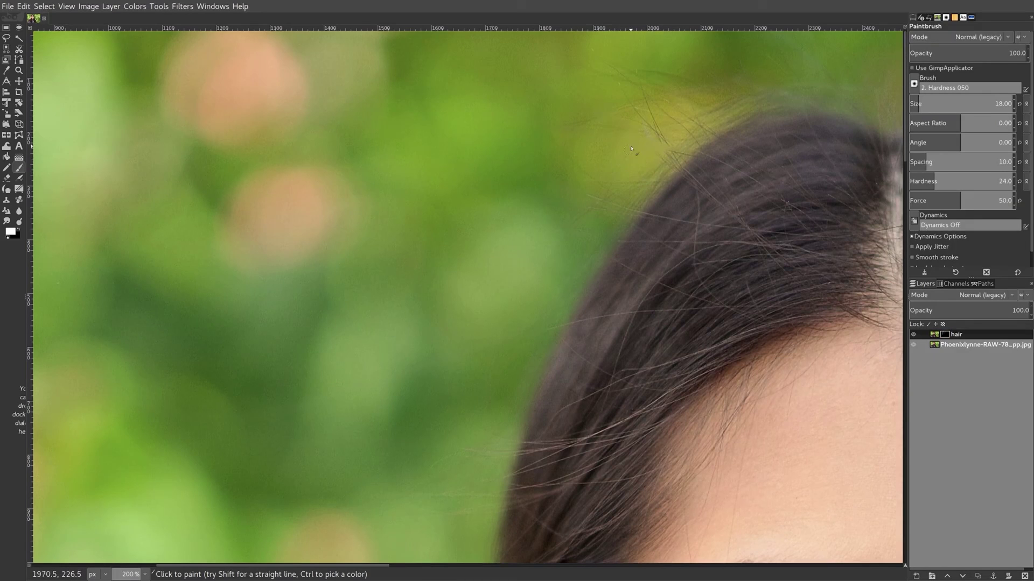
- Add a 'Visible' layer merging the current retouched result above the hair layer
key(ctrl)
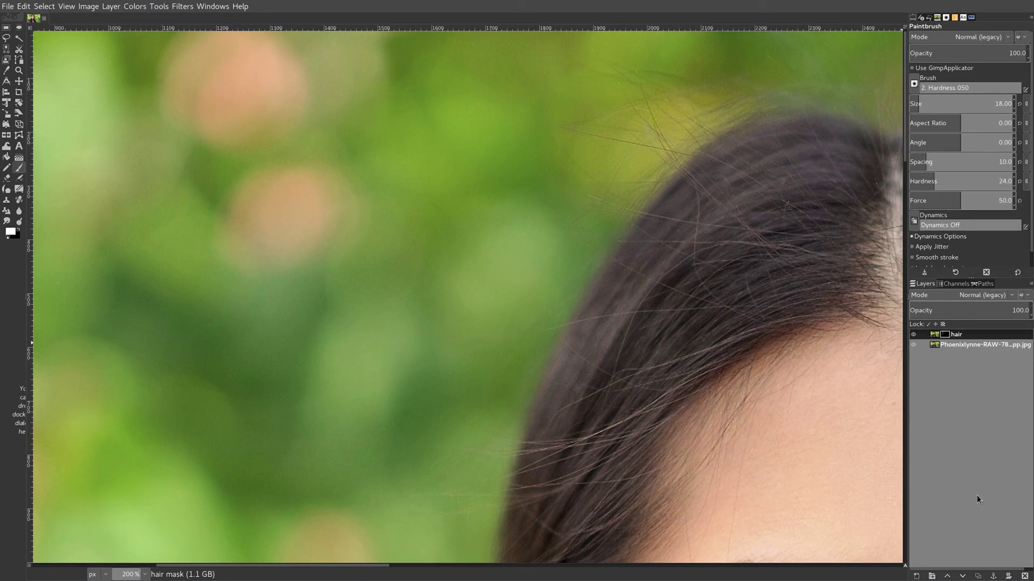
right_click(966, 335)
click(978, 419)
right_click(987, 337)
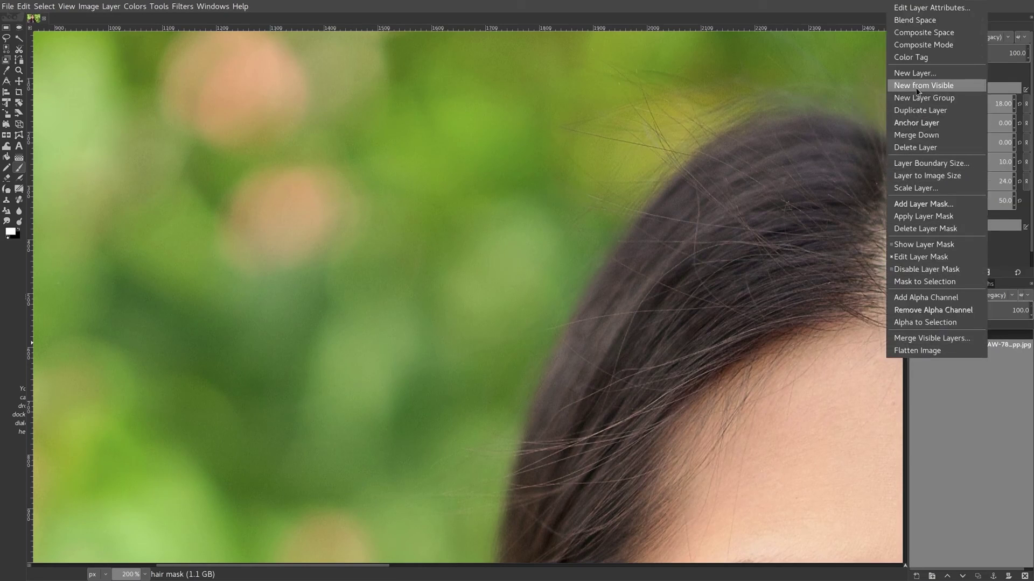
click(1020, 391)
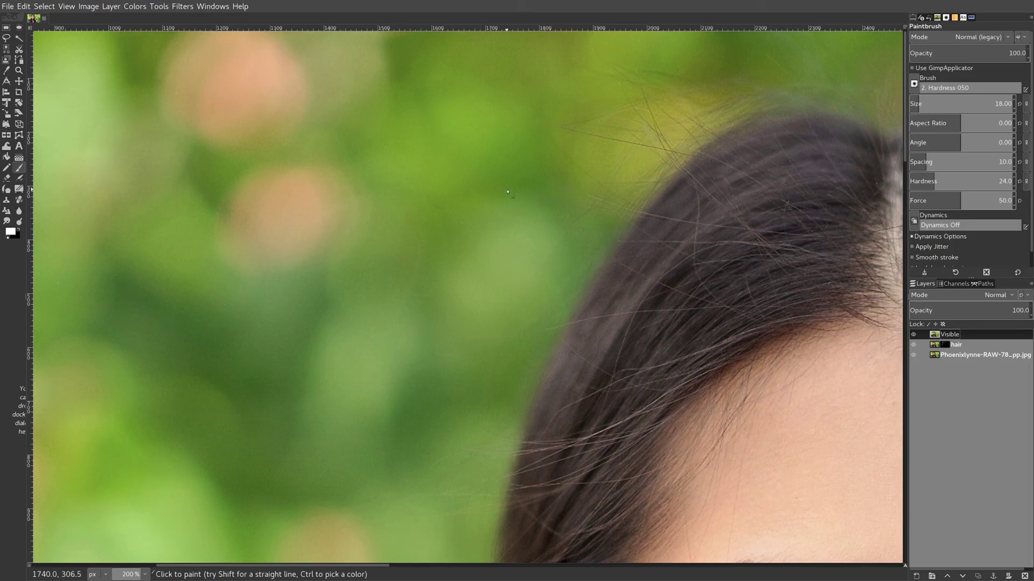
- With the Heal tool (size 18, hardness 24, force 50), clean hair traces in the background near the ear
click(18, 199)
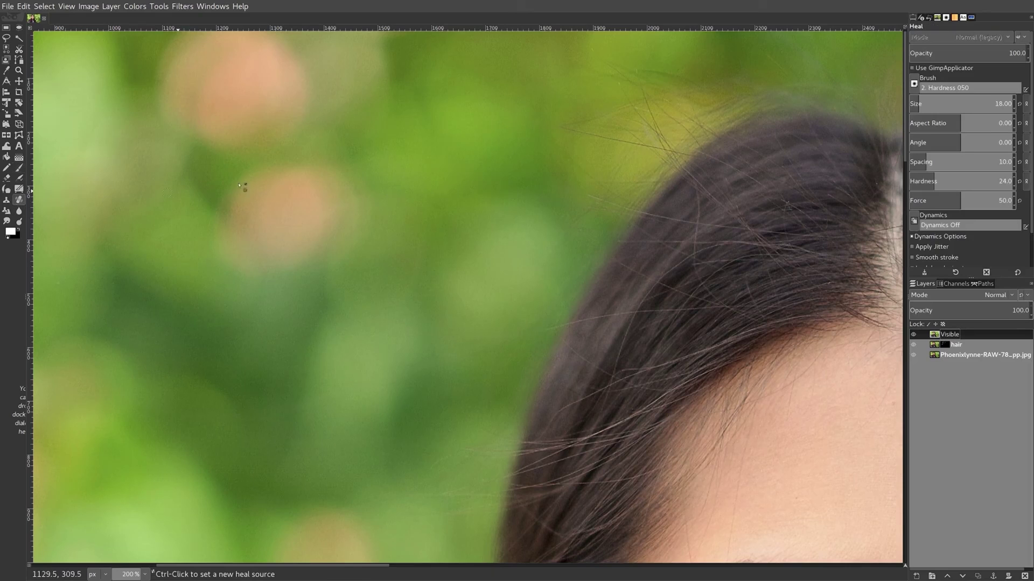
ctrl+click(556, 134)
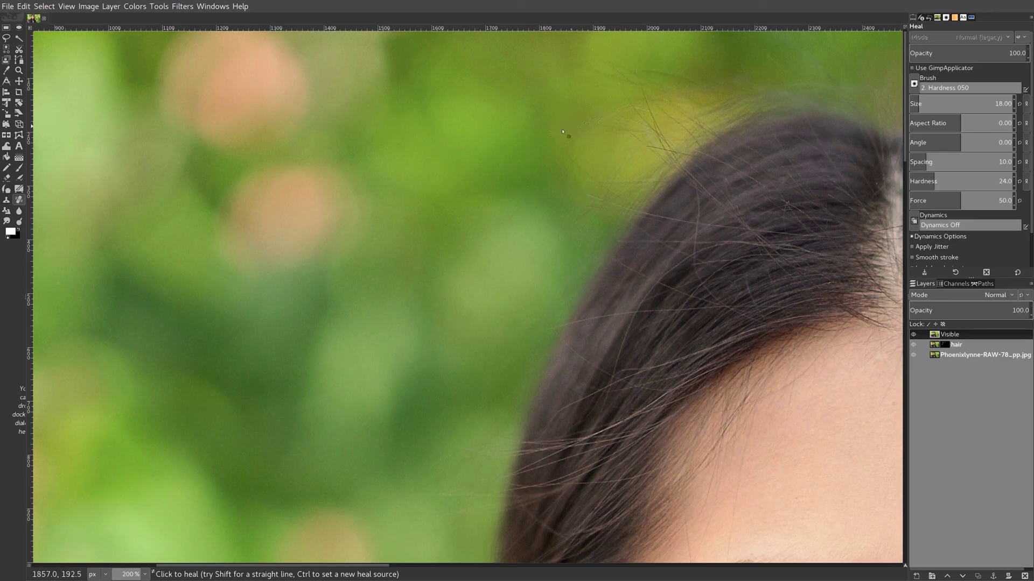
scroll(624, 141, down, 5)
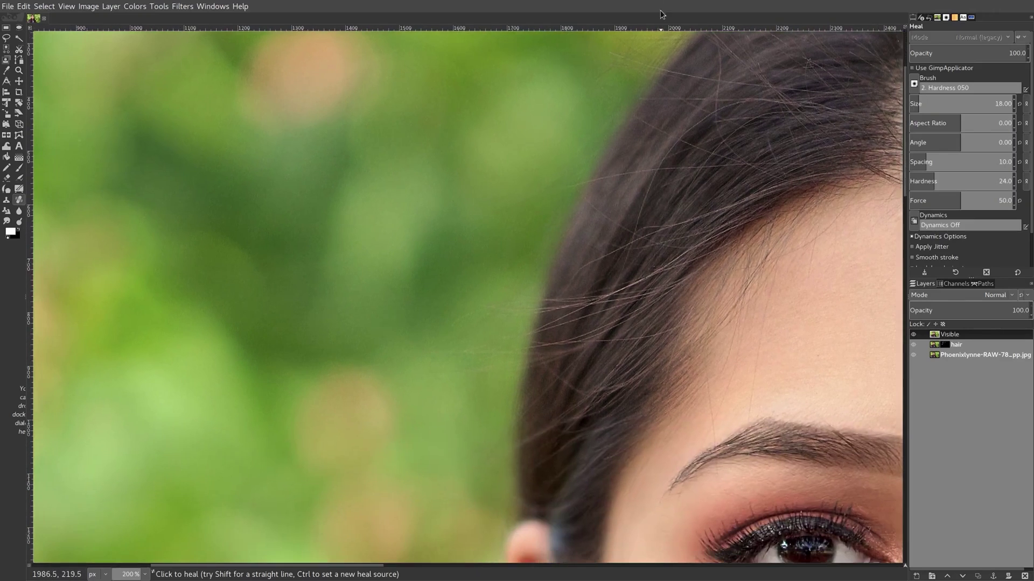
drag(473, 189, 600, 45)
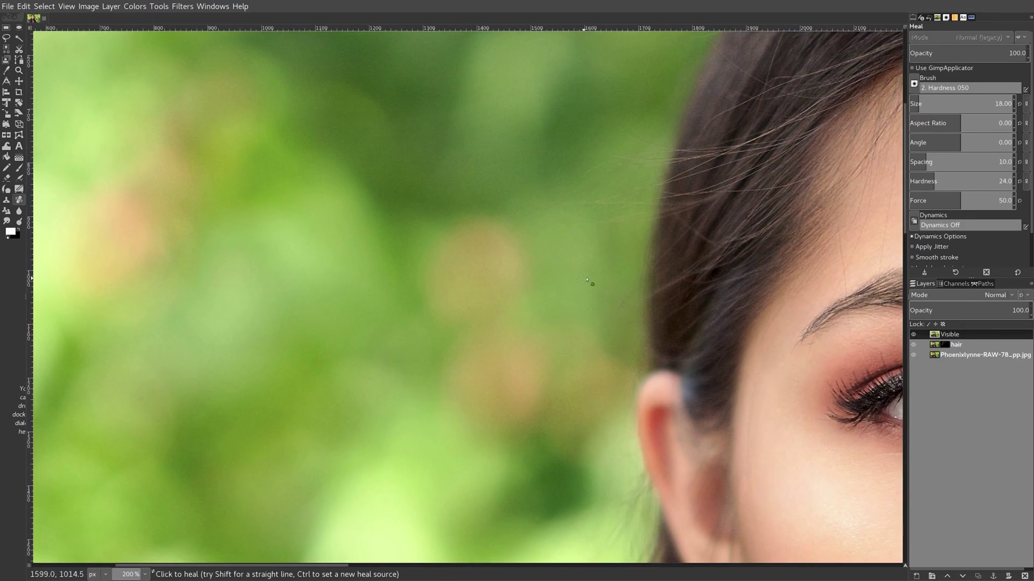
key(ctrl)
ctrl+click(581, 161)
- Heal the leftover hair traces on the forehead and the skin below the eye
scroll(489, 329, down, 5)
scroll(485, 323, up, 10)
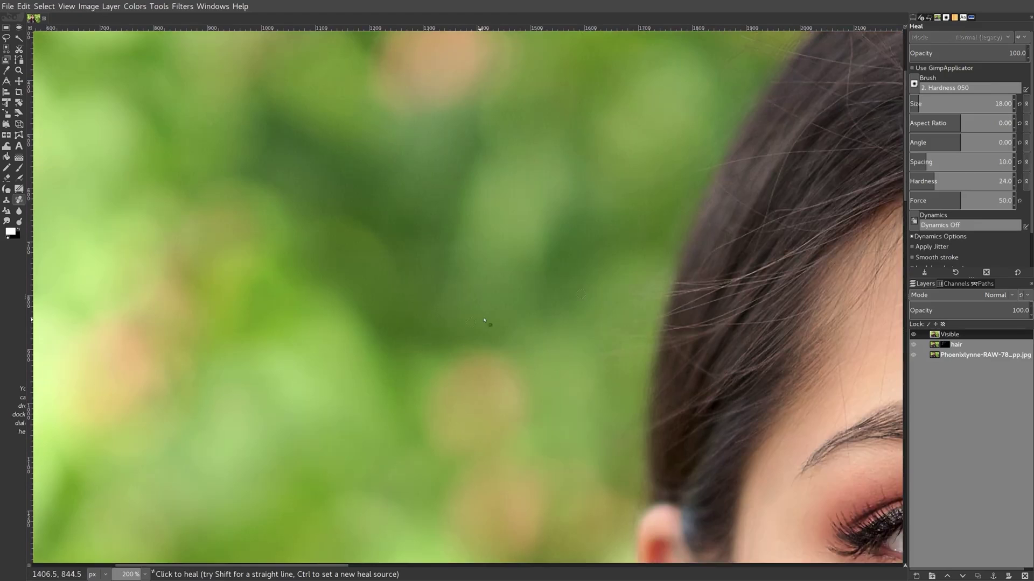
drag(498, 301, 186, 261)
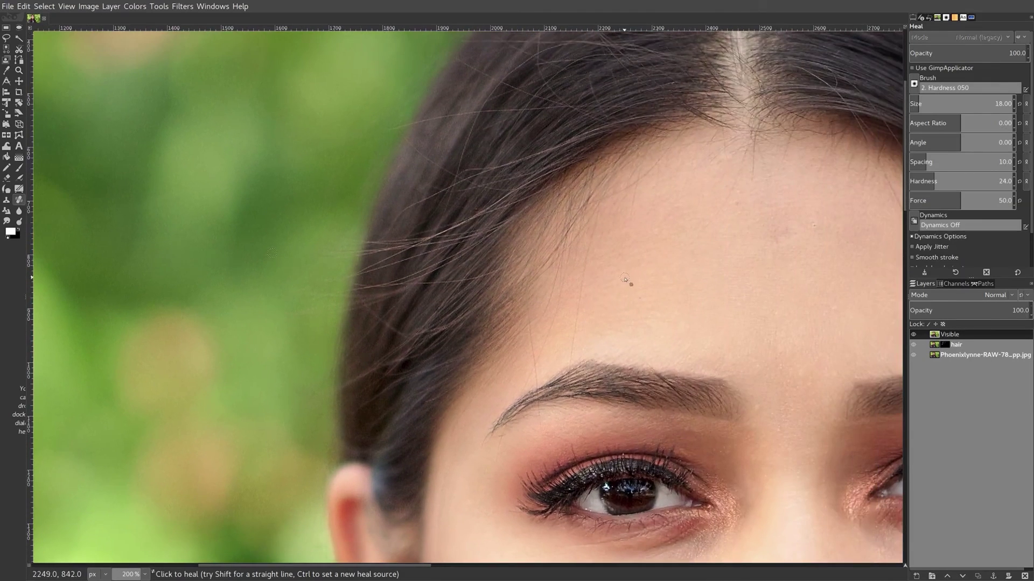
drag(624, 279, 406, 244)
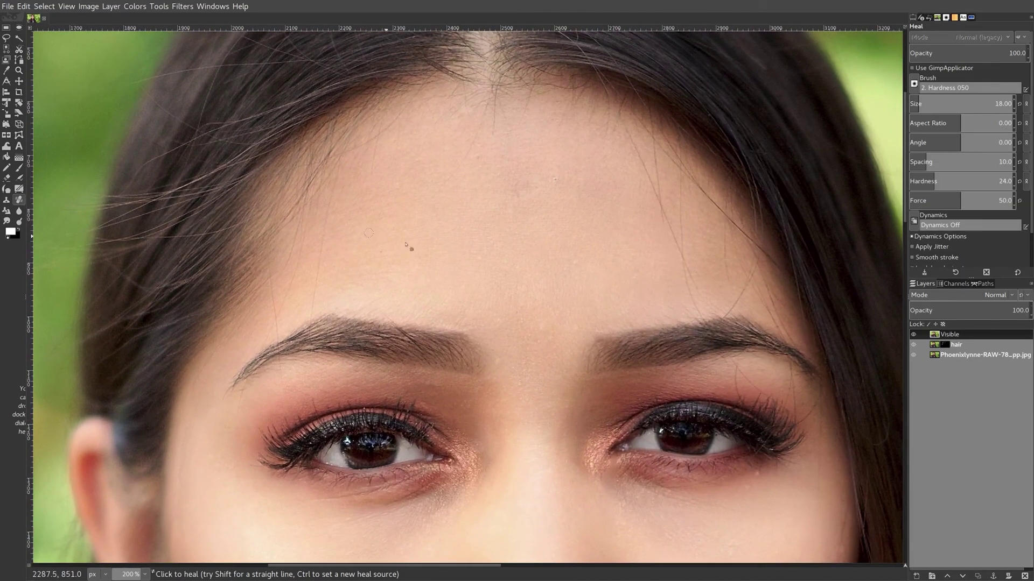
ctrl+click(651, 222)
ctrl+click(630, 493)
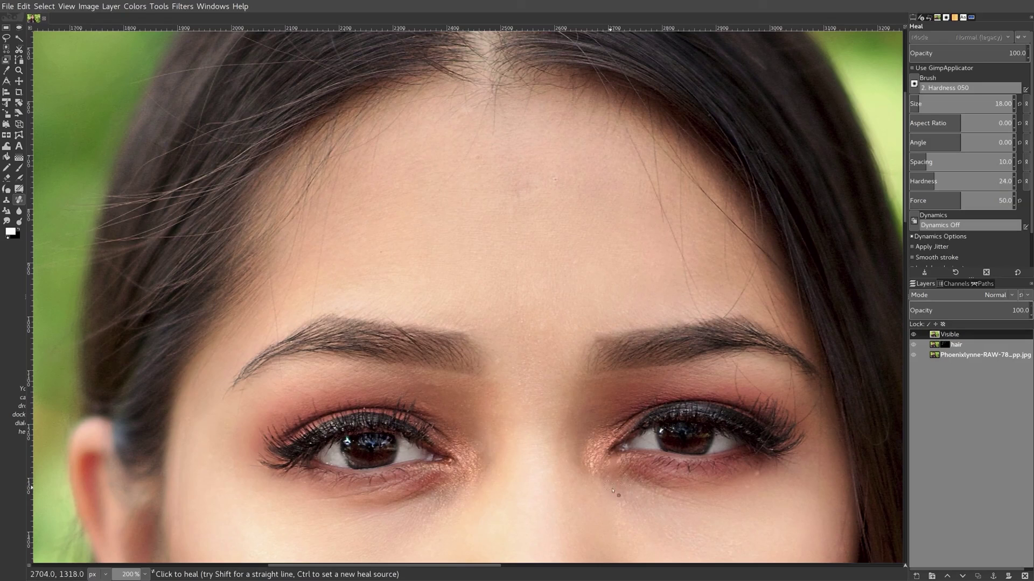